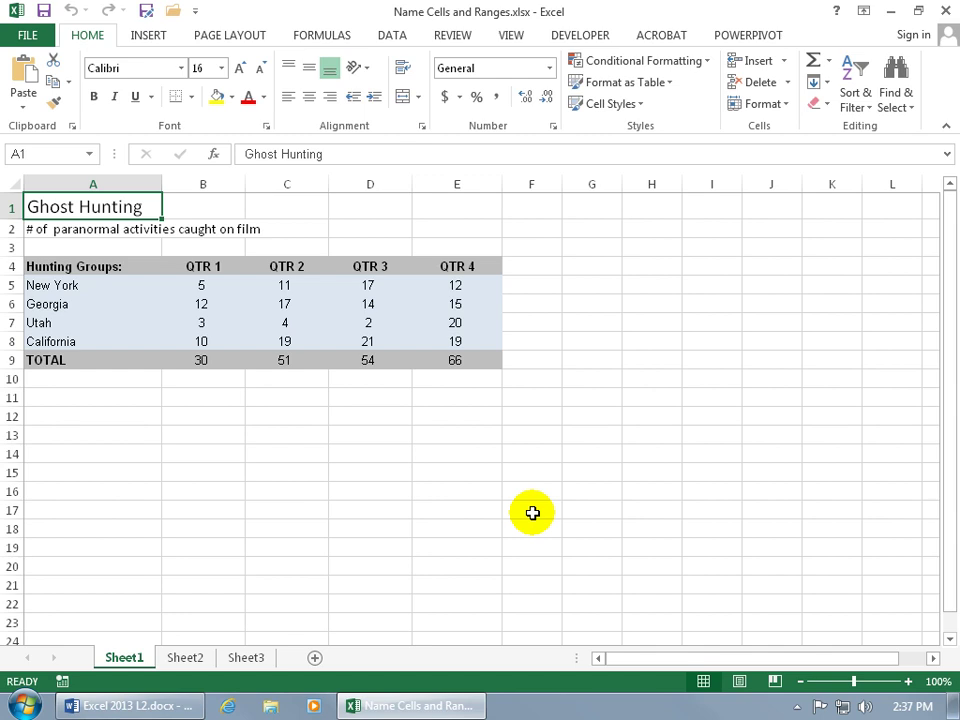
# - Select title cell A1, try a name in the Name Box, and dismiss the invalid-name warning
pyautogui.click(580, 418)
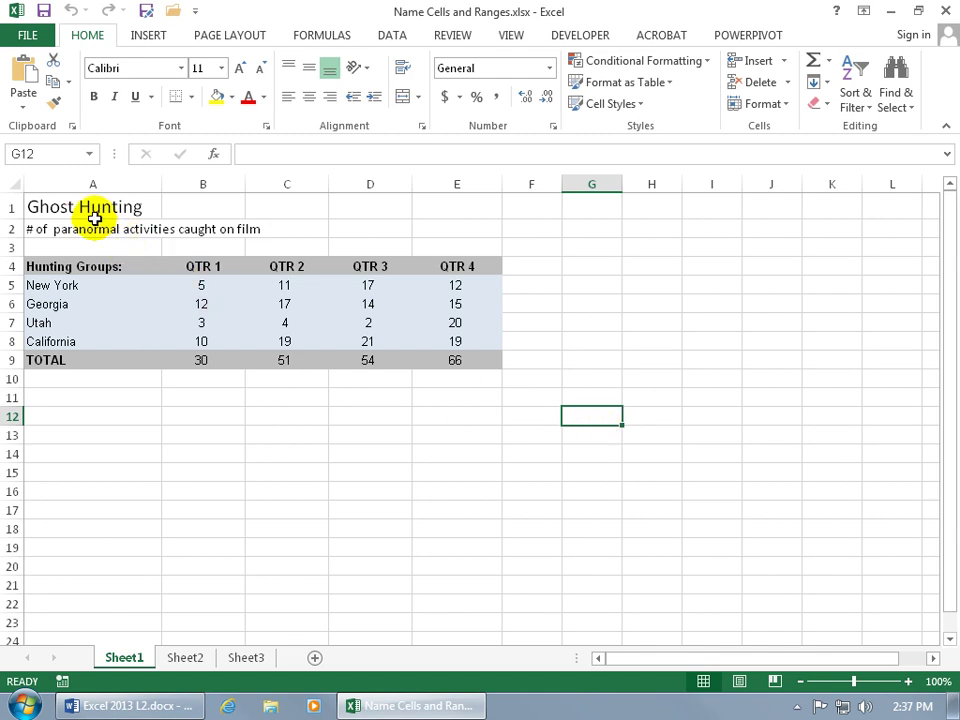
pyautogui.click(102, 211)
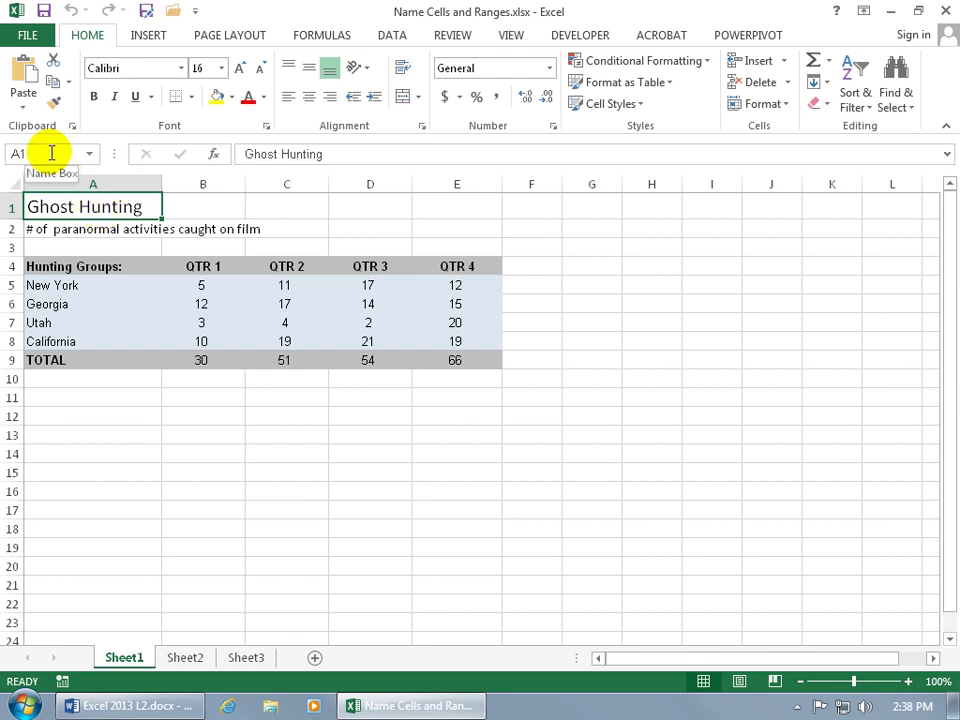
pyautogui.click(51, 153)
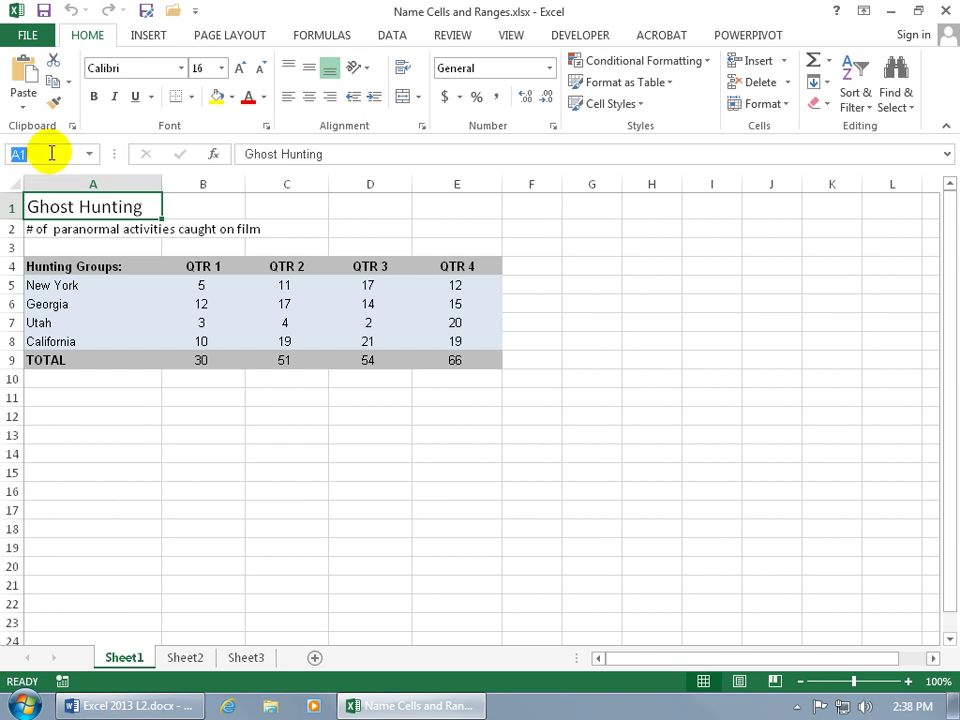
pyautogui.write('Ghost_Hun')
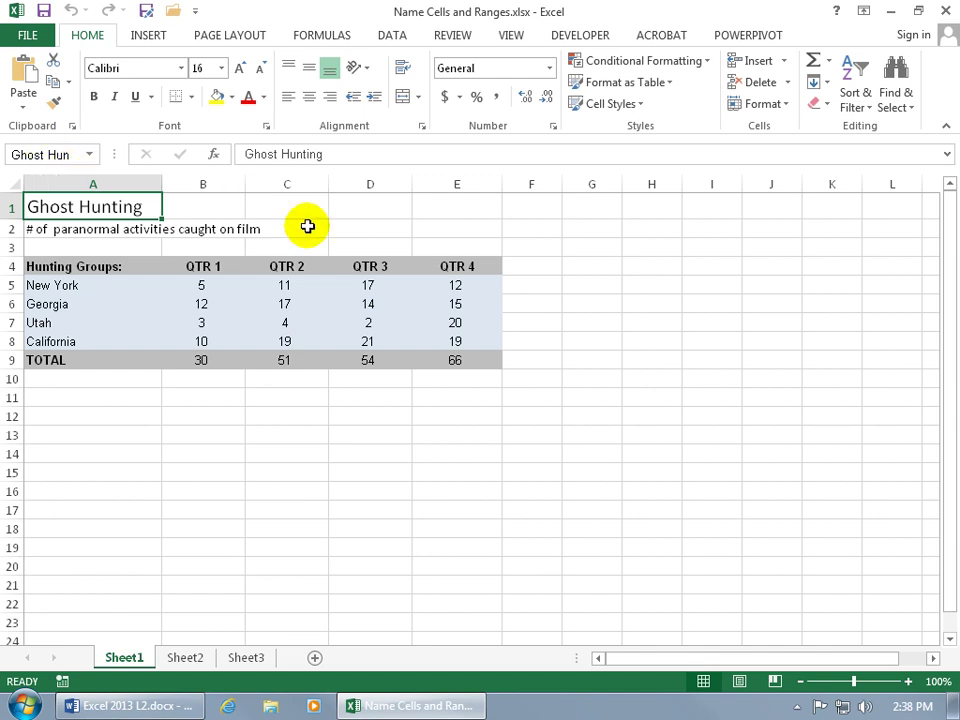
pyautogui.press('Return')
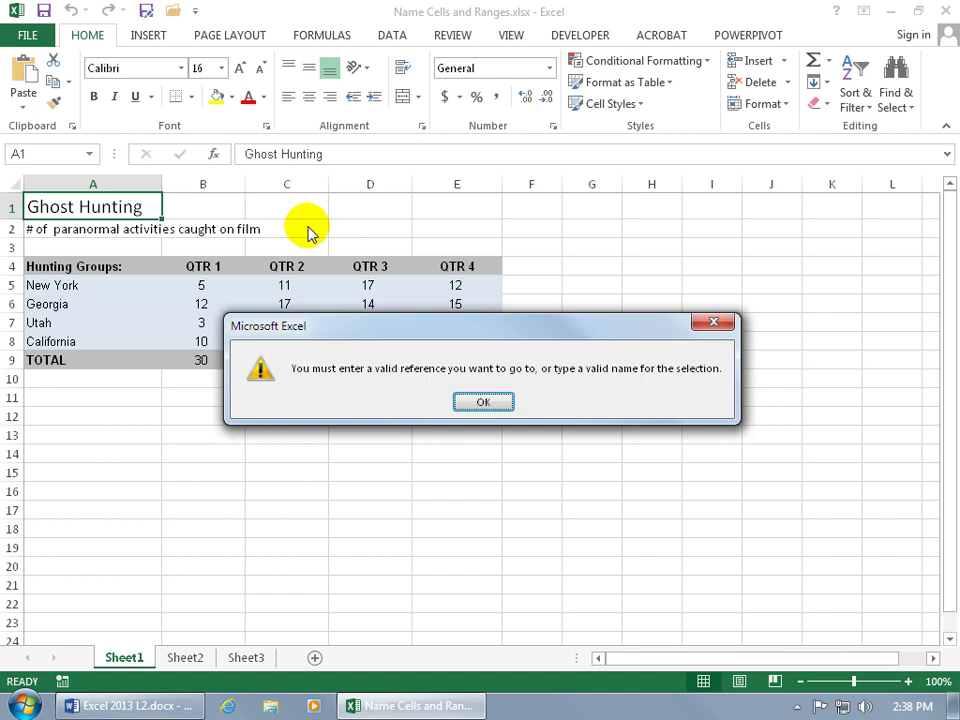
pyautogui.click(486, 400)
# - Name cell A1 Ghost_Hunting using the Name Box
pyautogui.click(46, 154)
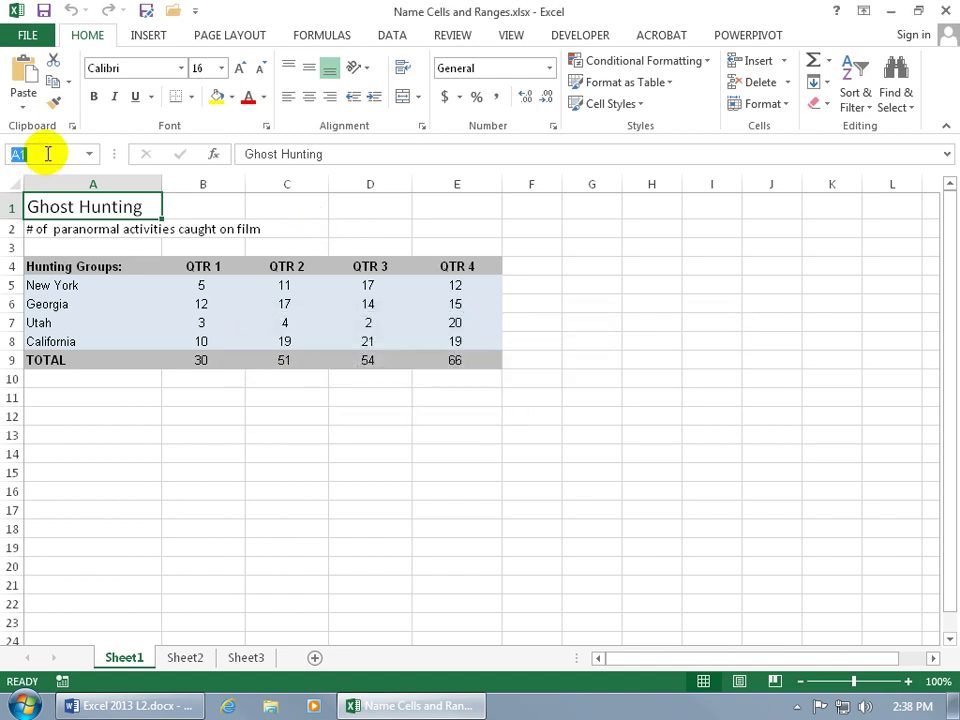
pyautogui.write('Ghost_')
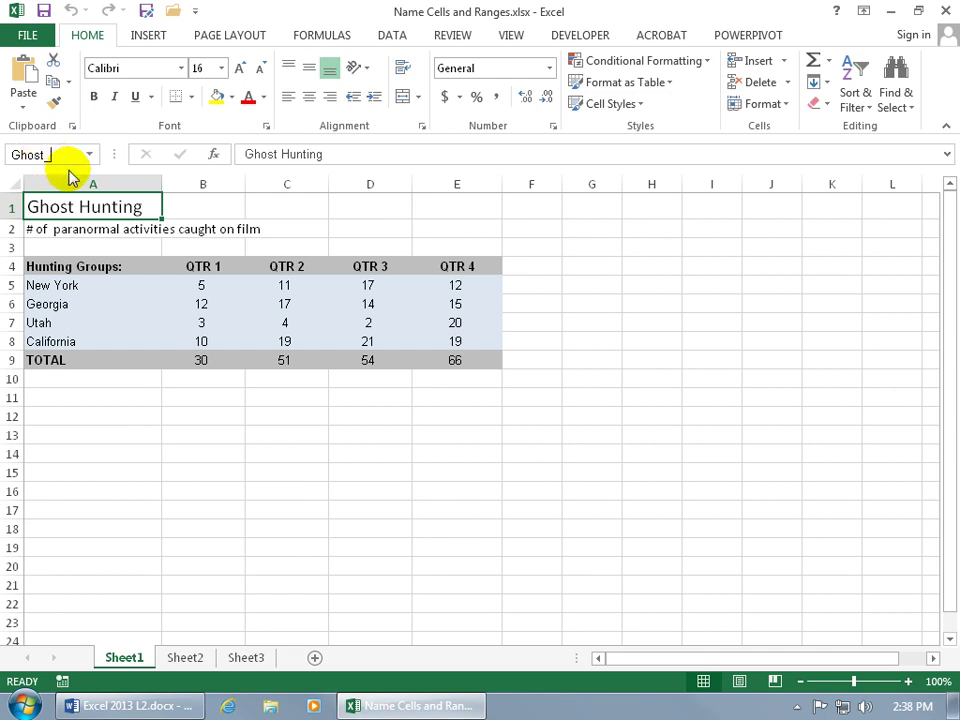
pyautogui.write('Hunting')
pyautogui.press('Return')
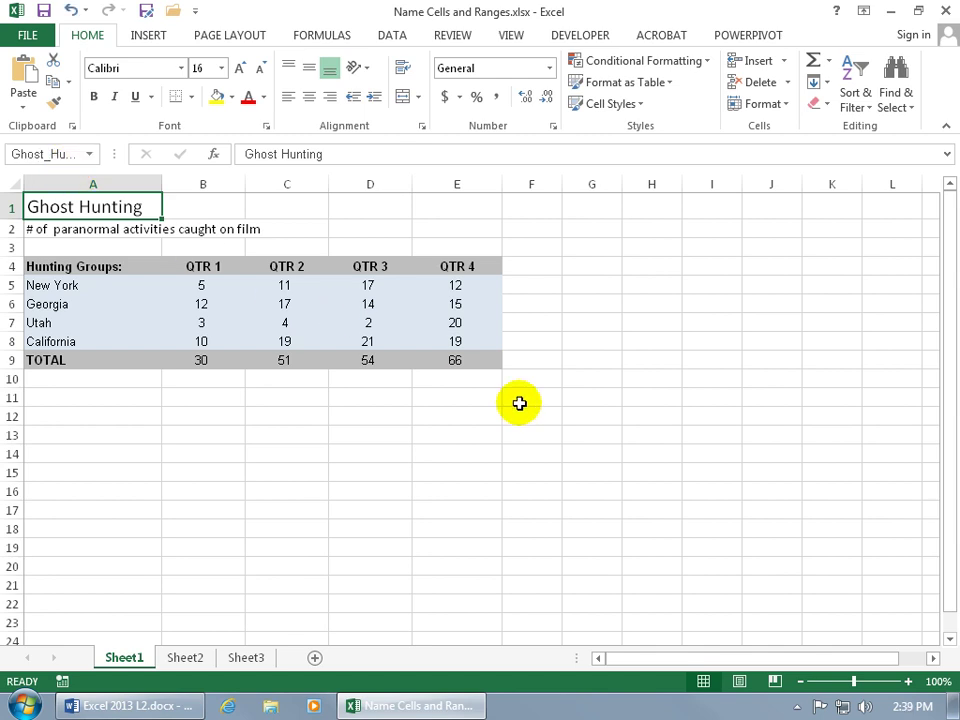
pyautogui.click(641, 454)
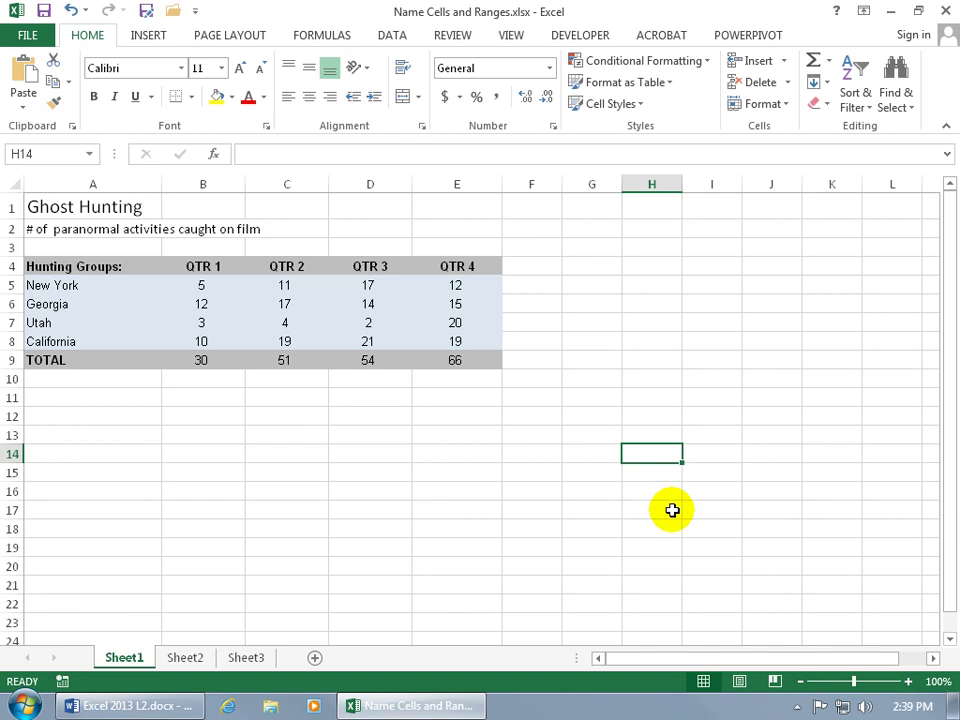
pyautogui.click(90, 155)
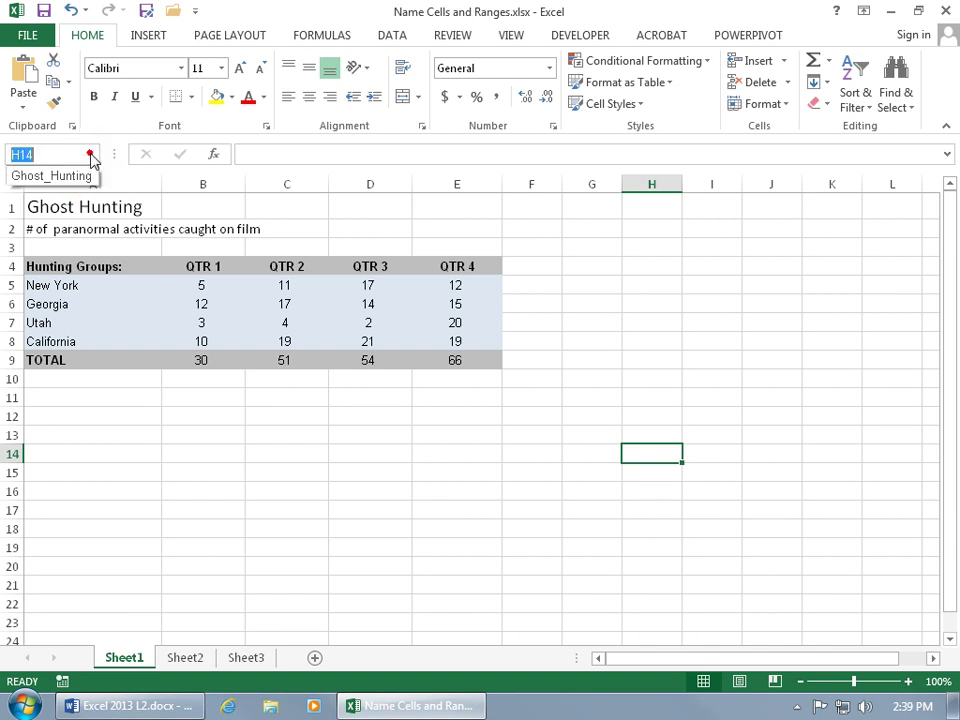
pyautogui.click(81, 178)
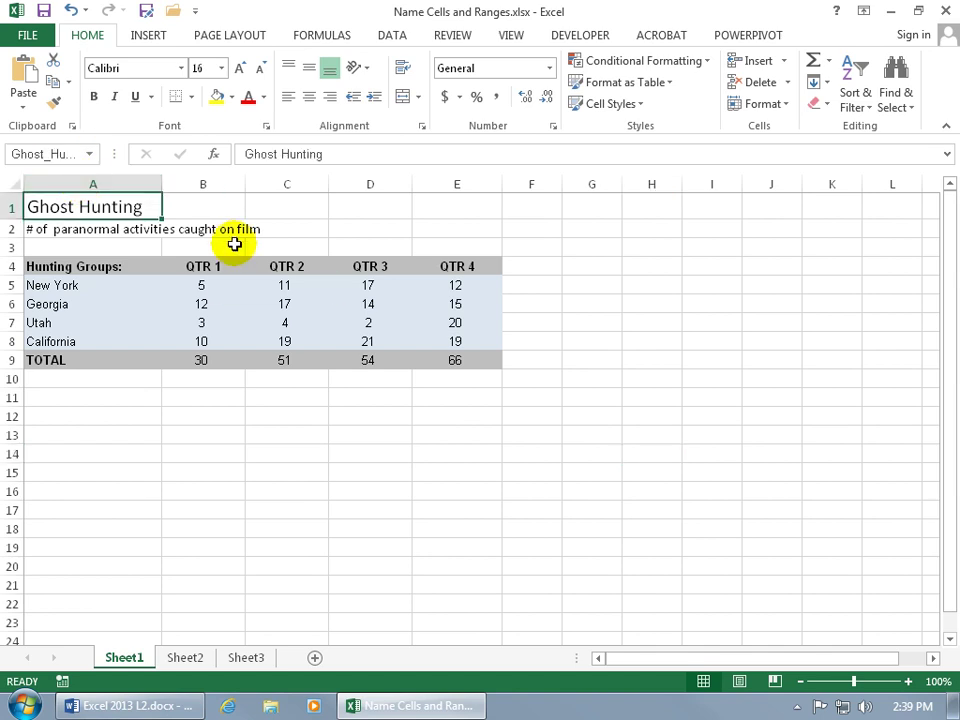
pyautogui.click(650, 456)
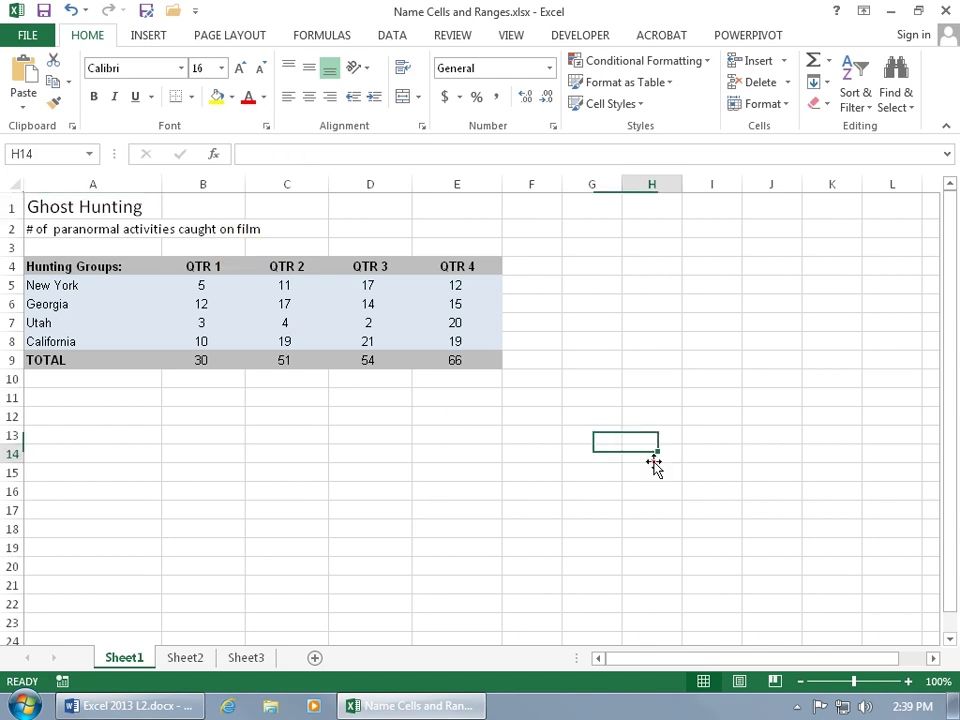
pyautogui.click(69, 157)
pyautogui.write('a1')
pyautogui.press('Return')
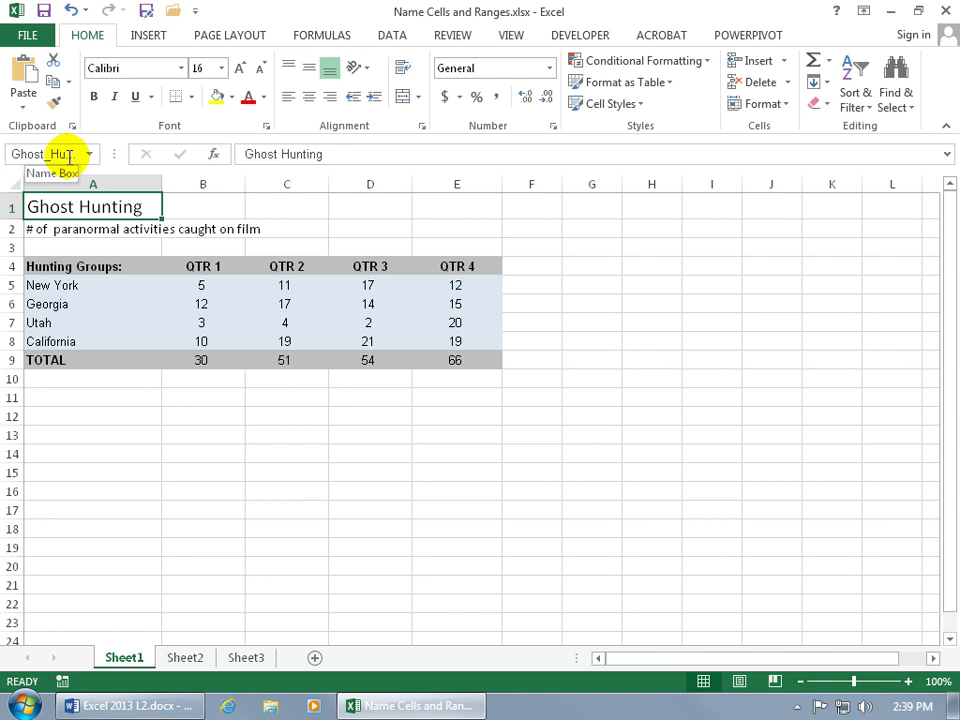
pyautogui.click(578, 435)
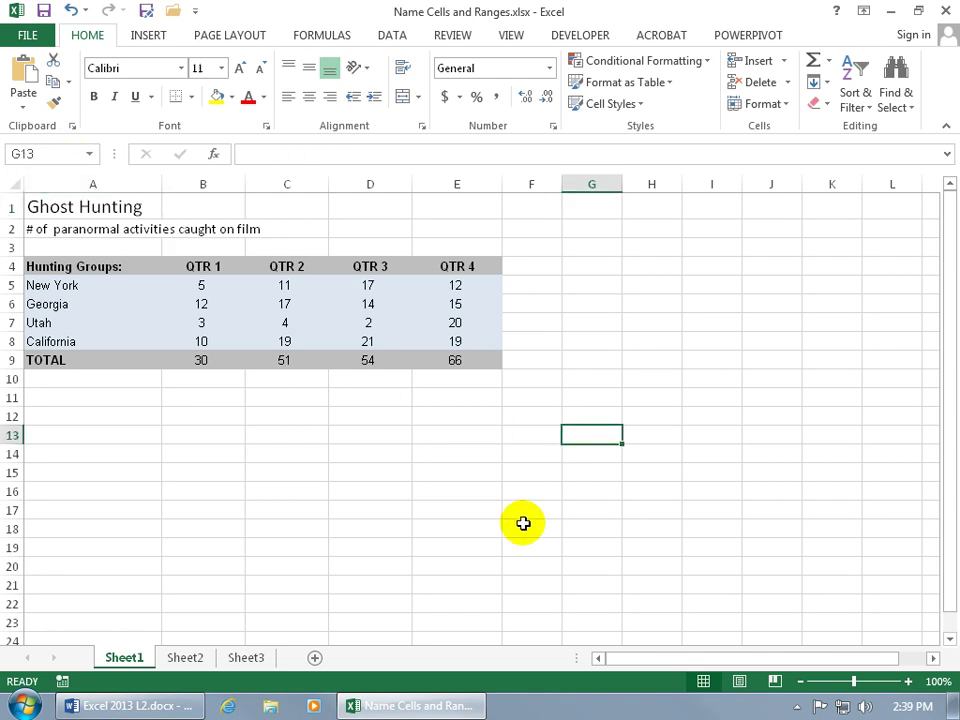
pyautogui.press('F5')
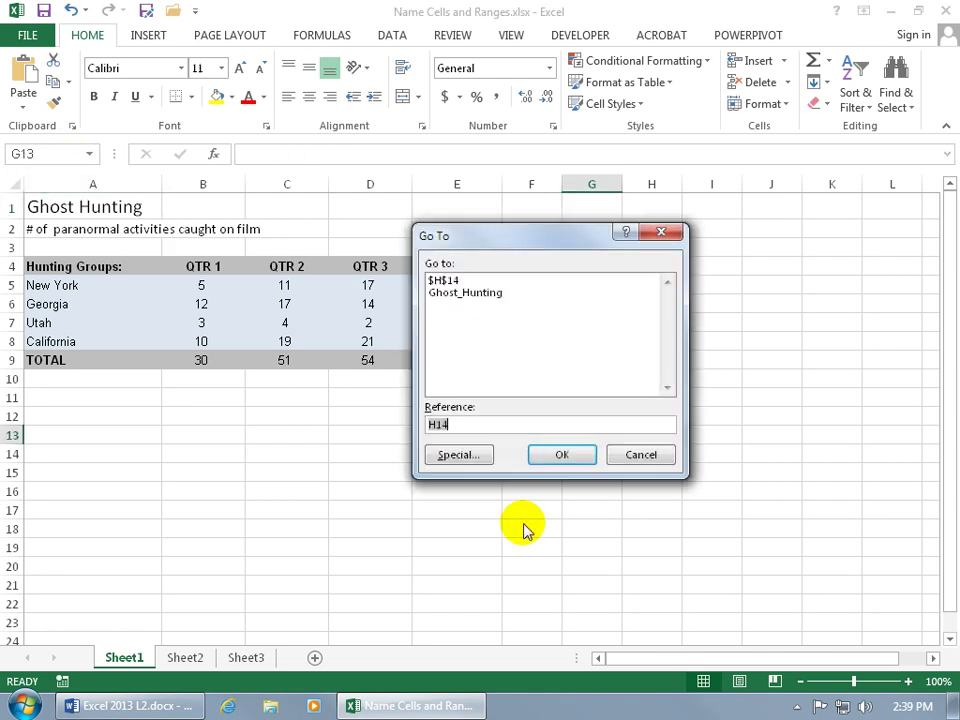
pyautogui.click(469, 293)
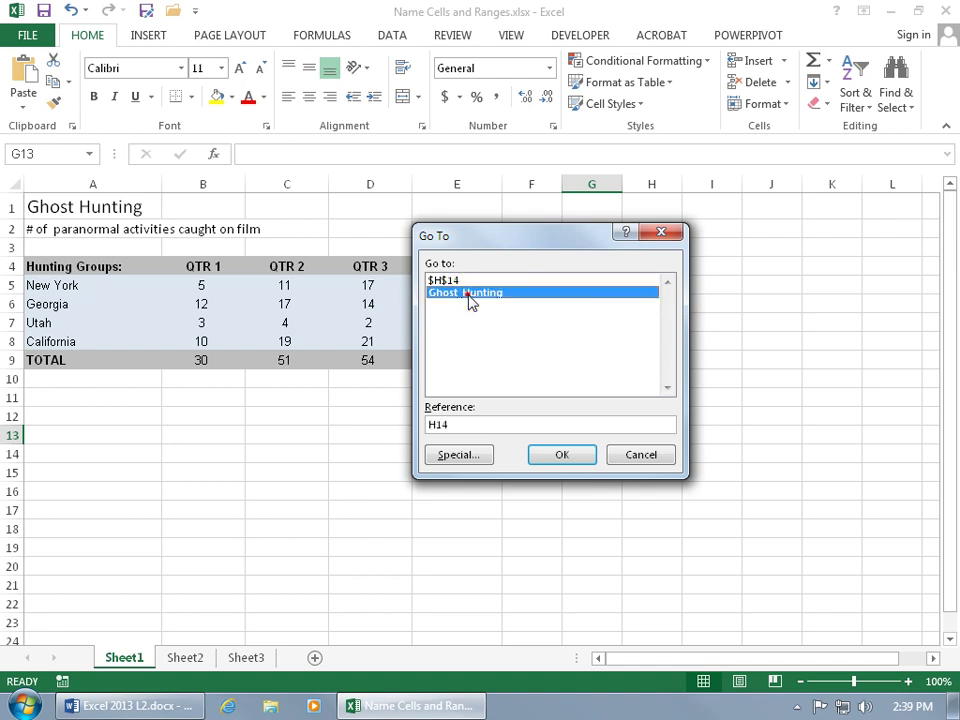
pyautogui.click(561, 455)
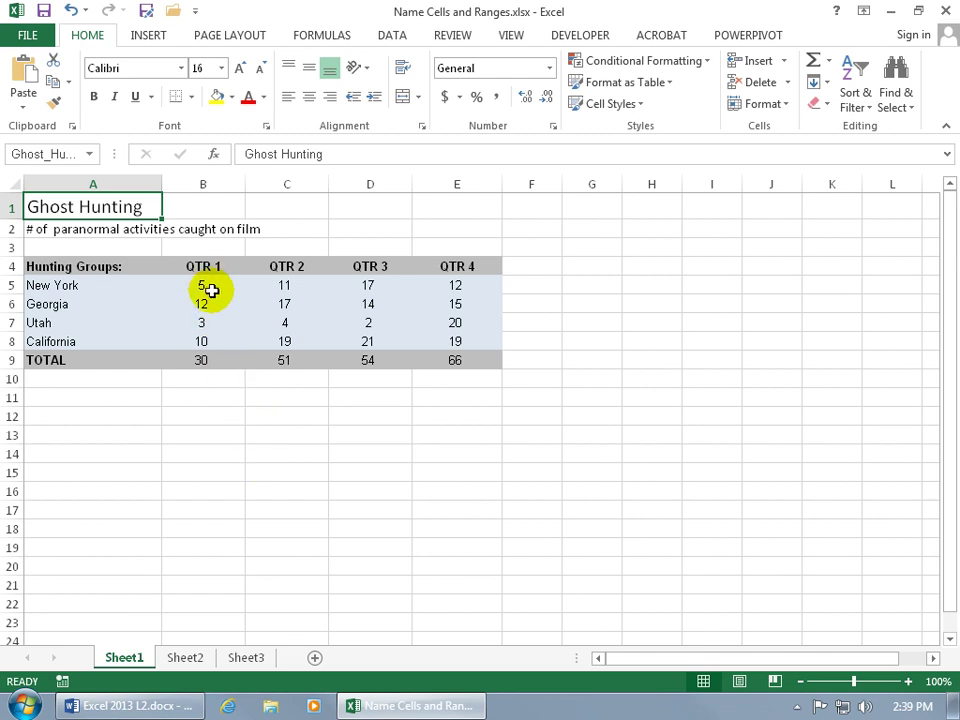
pyautogui.moveTo(207, 284); pyautogui.dragTo(199, 338)
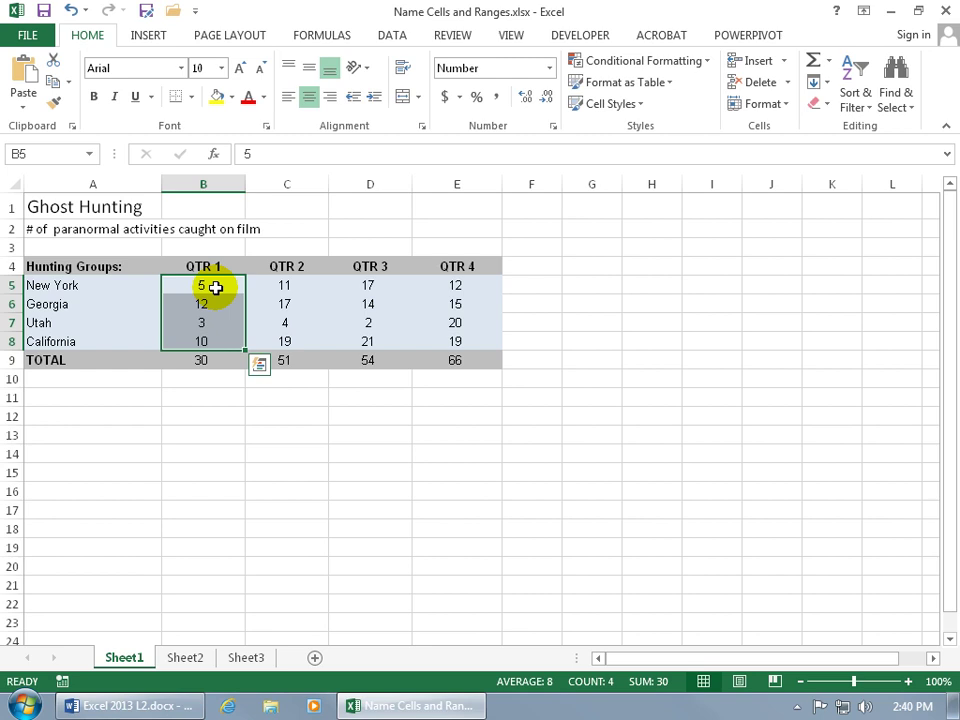
pyautogui.press('Return')
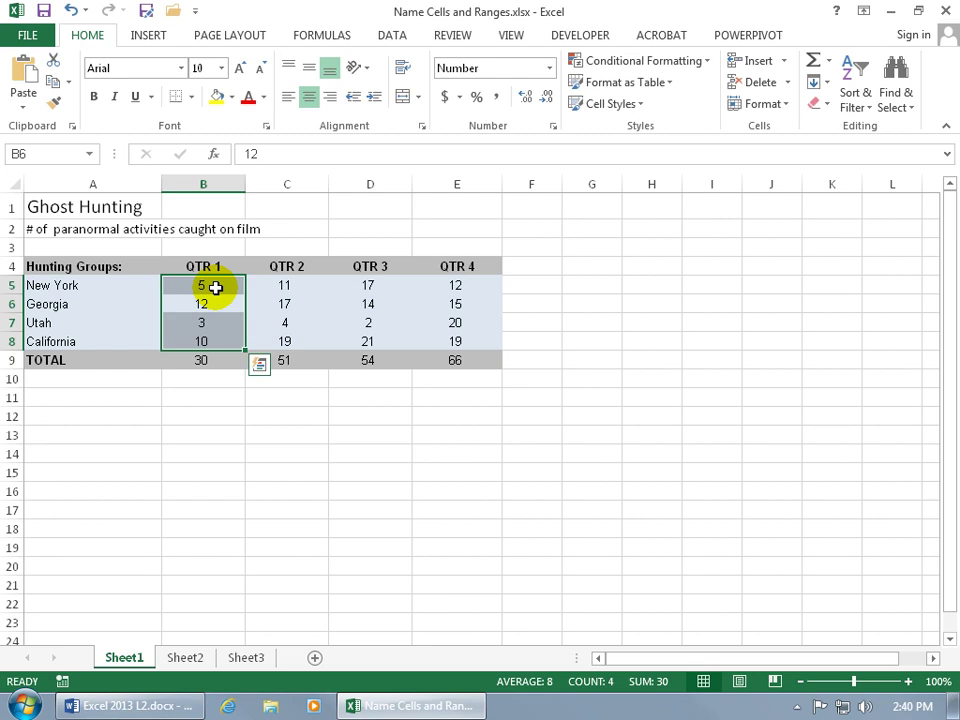
pyautogui.press('Return')
pyautogui.press('Return')
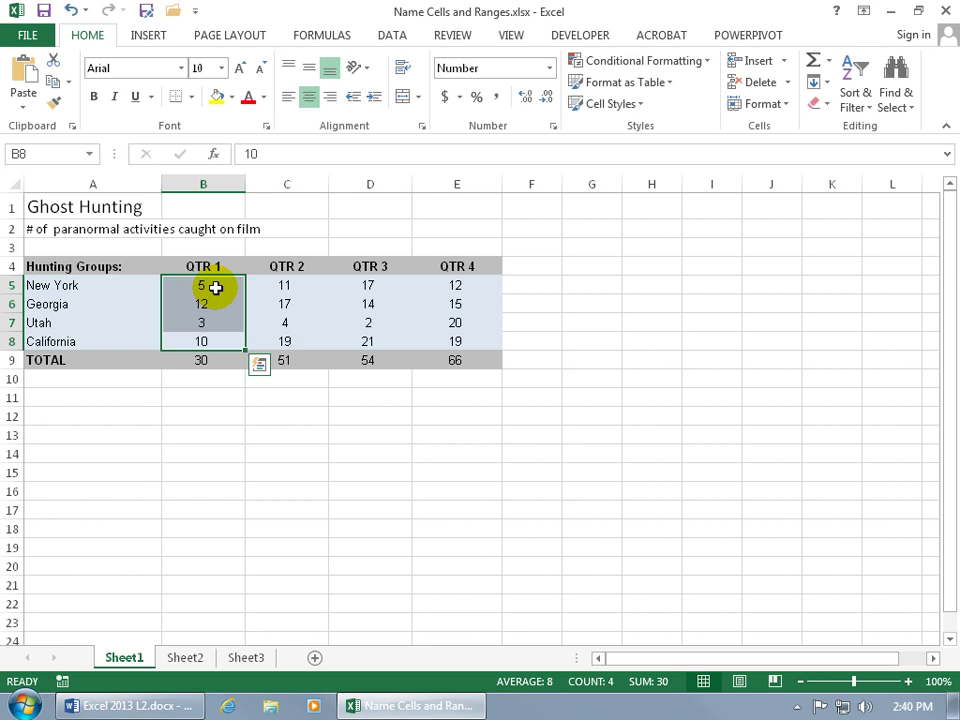
pyautogui.hotkey('shift', 'Return')
pyautogui.hotkey('shift', 'Return')
pyautogui.hotkey('shift', 'Return')
pyautogui.write('6')
pyautogui.press('Return')
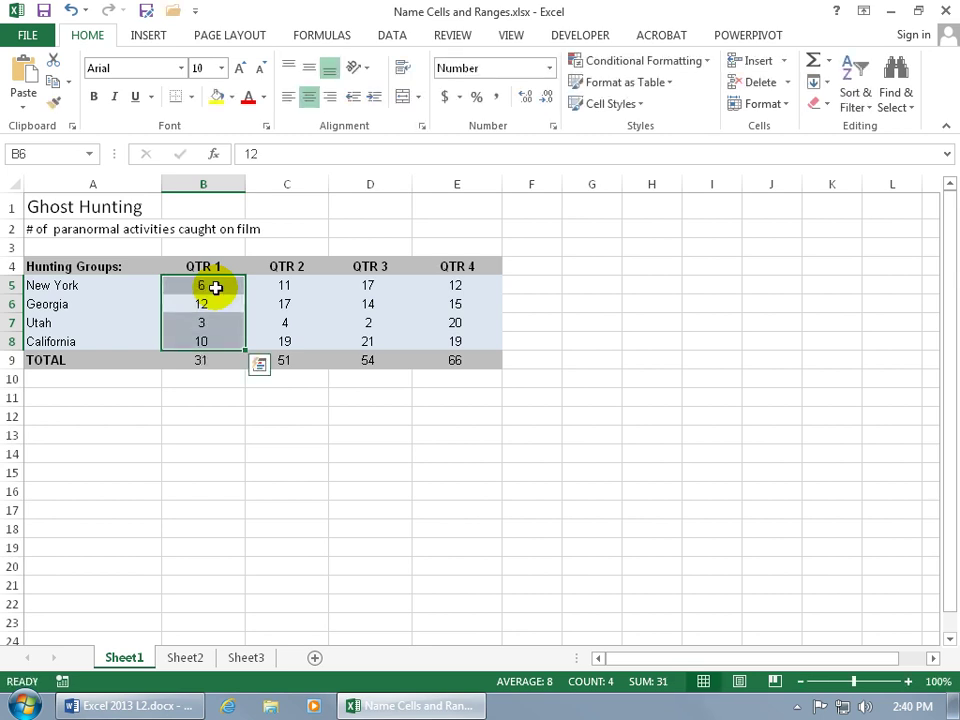
pyautogui.write('5')
pyautogui.press('Return')
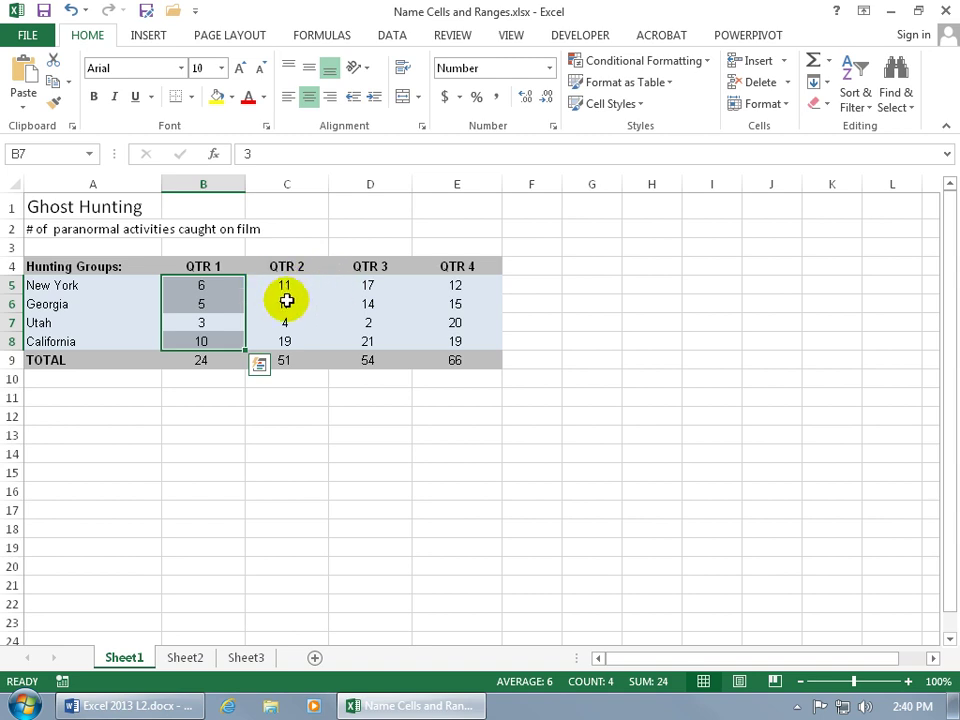
pyautogui.click(70, 10)
pyautogui.click(70, 10)
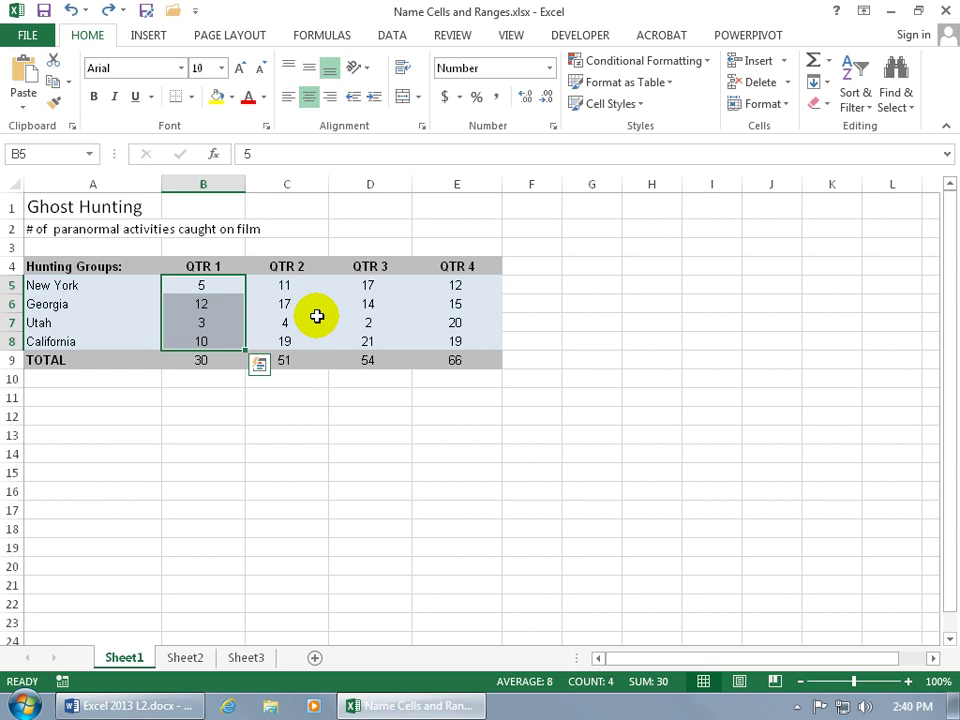
pyautogui.hotkey('shift', 'Return')
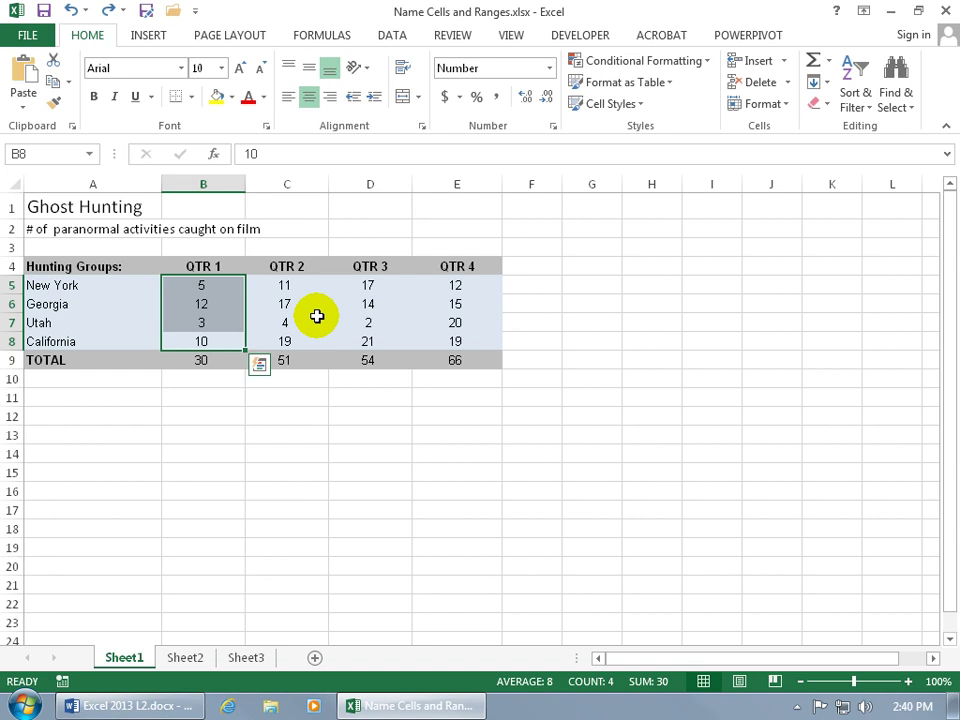
pyautogui.moveTo(203, 285); pyautogui.dragTo(216, 576)
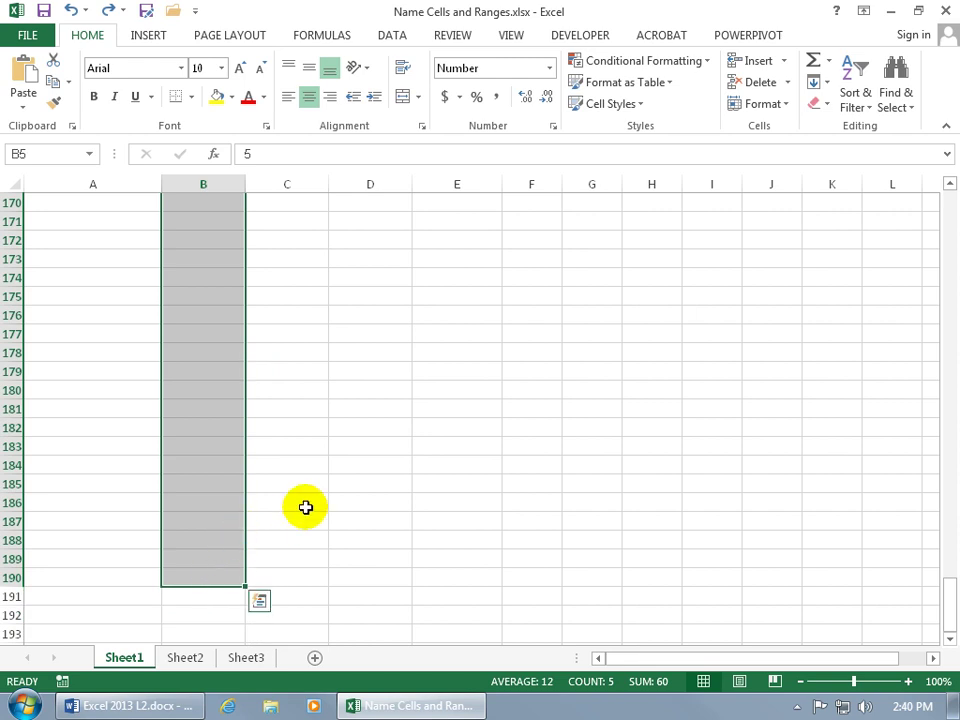
pyautogui.hotkey('shift', 'Return')
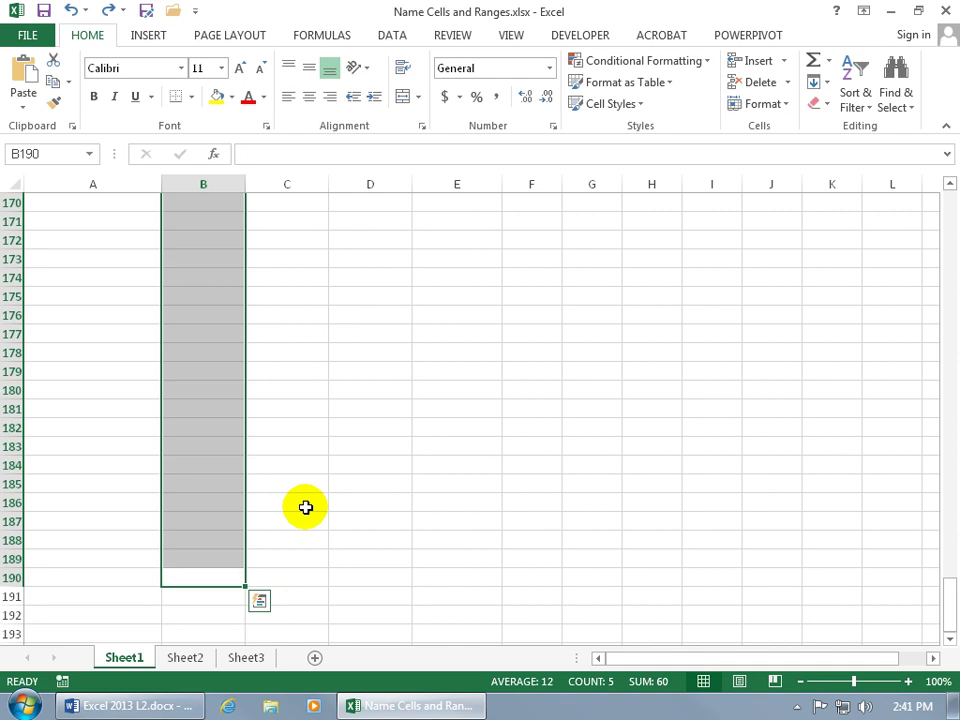
pyautogui.press('Return')
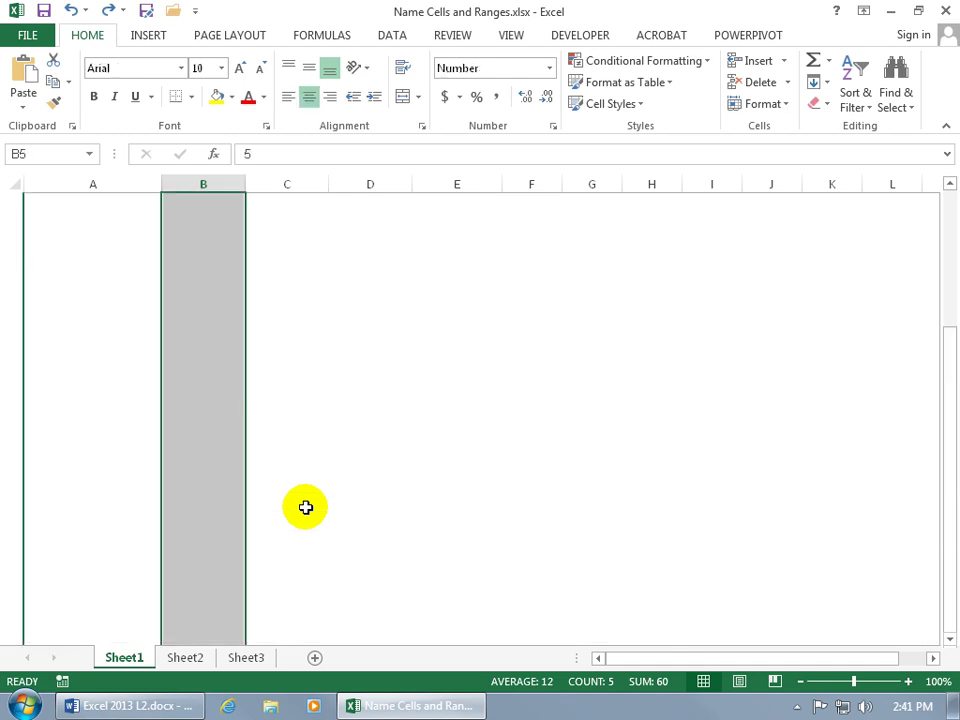
pyautogui.hotkey('shift', 'Return')
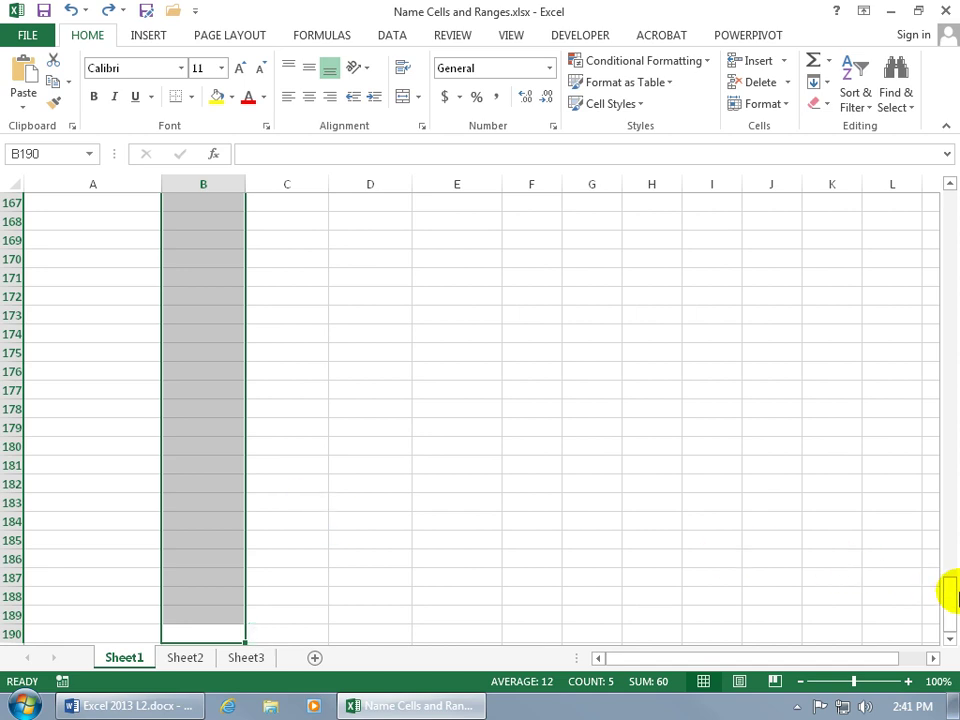
pyautogui.moveTo(949, 591); pyautogui.dragTo(950, 165)
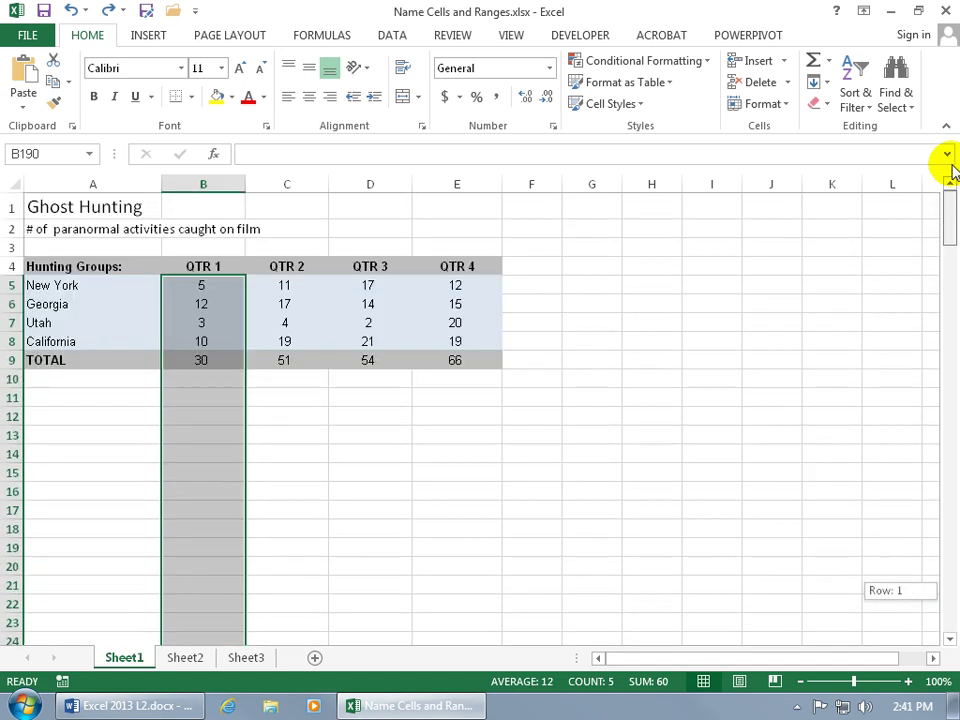
pyautogui.click(225, 283)
# - Name the QTR 1 values B5:B8 Quarter1 via the Name Box
pyautogui.moveTo(208, 283); pyautogui.dragTo(212, 332)
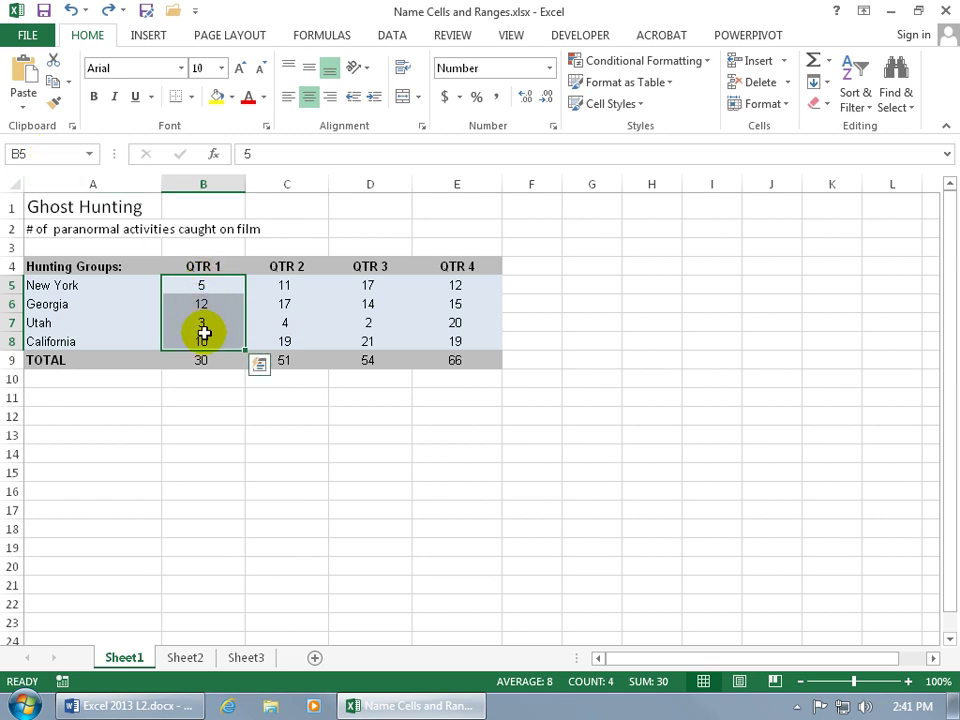
pyautogui.click(40, 150)
pyautogui.write('Quarter')
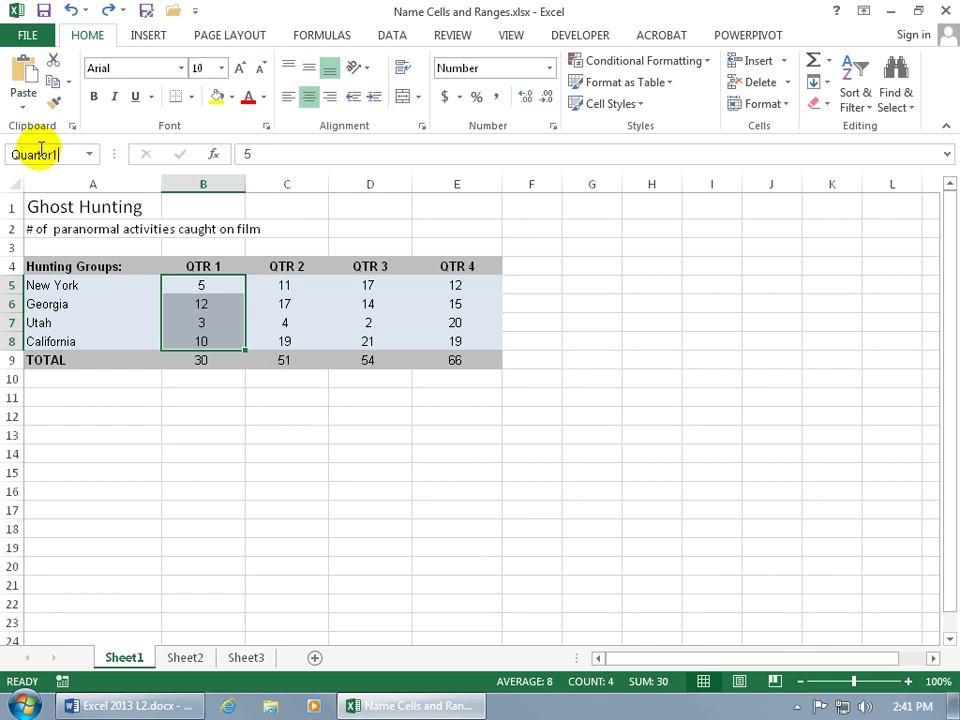
pyautogui.write('1')
pyautogui.press('Return')
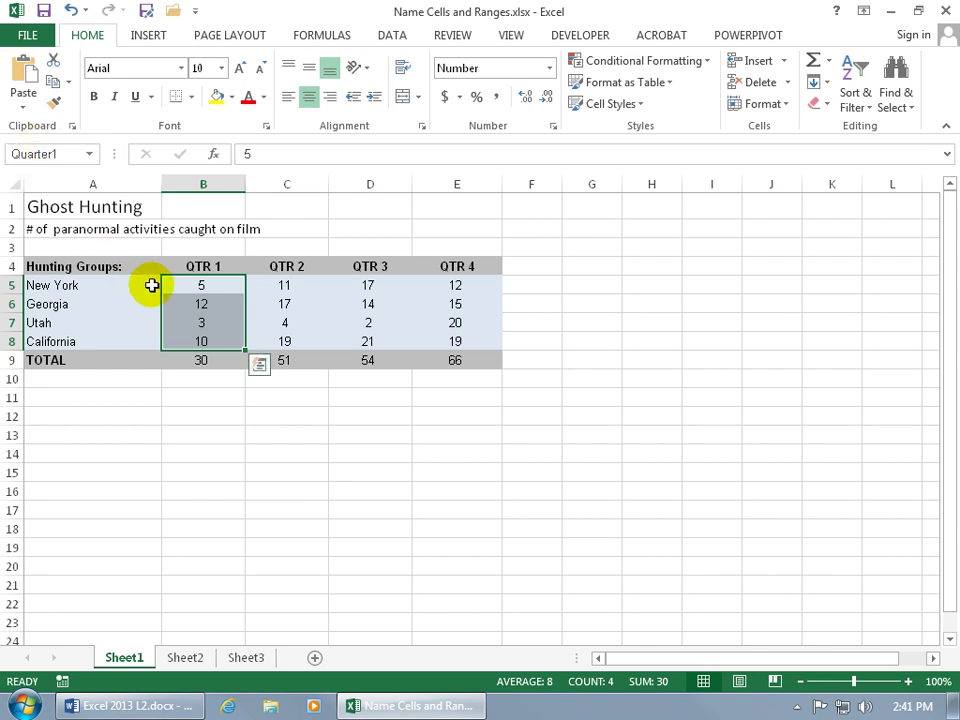
# - Choose Quarter1 from the Name Box list to confirm it selects B5:B8
pyautogui.click(216, 311)
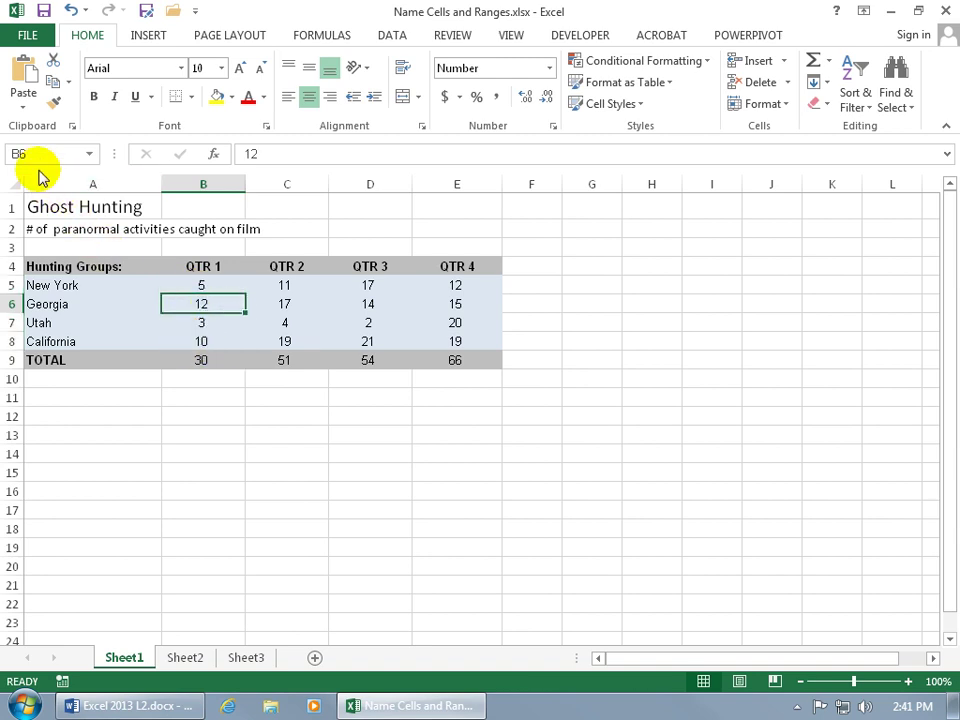
pyautogui.moveTo(205, 284); pyautogui.dragTo(201, 332)
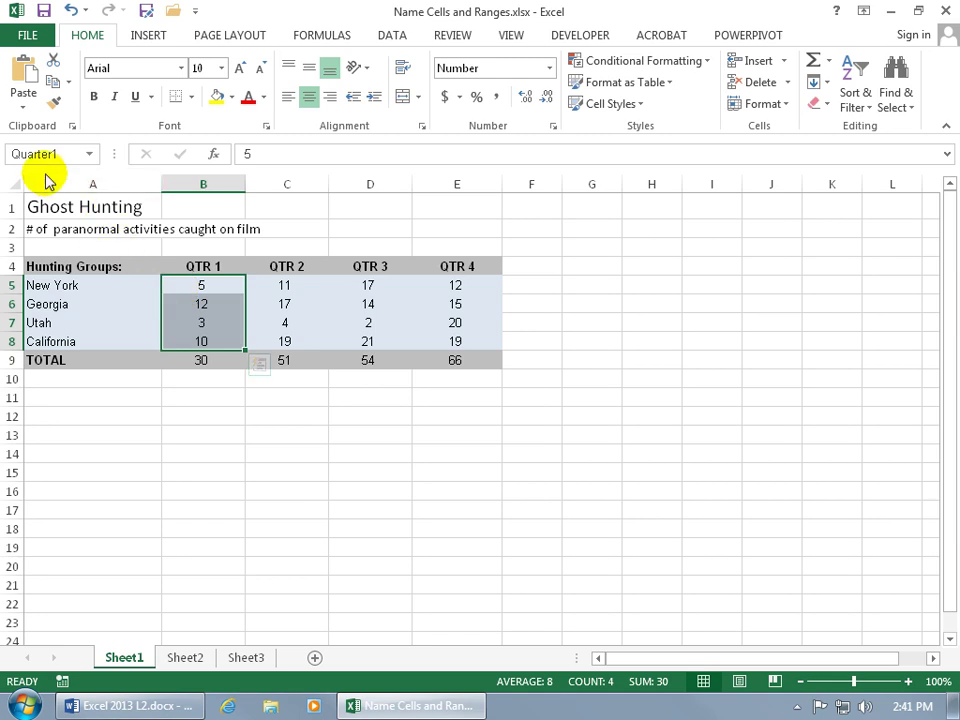
pyautogui.click(456, 433)
pyautogui.click(89, 154)
pyautogui.click(40, 194)
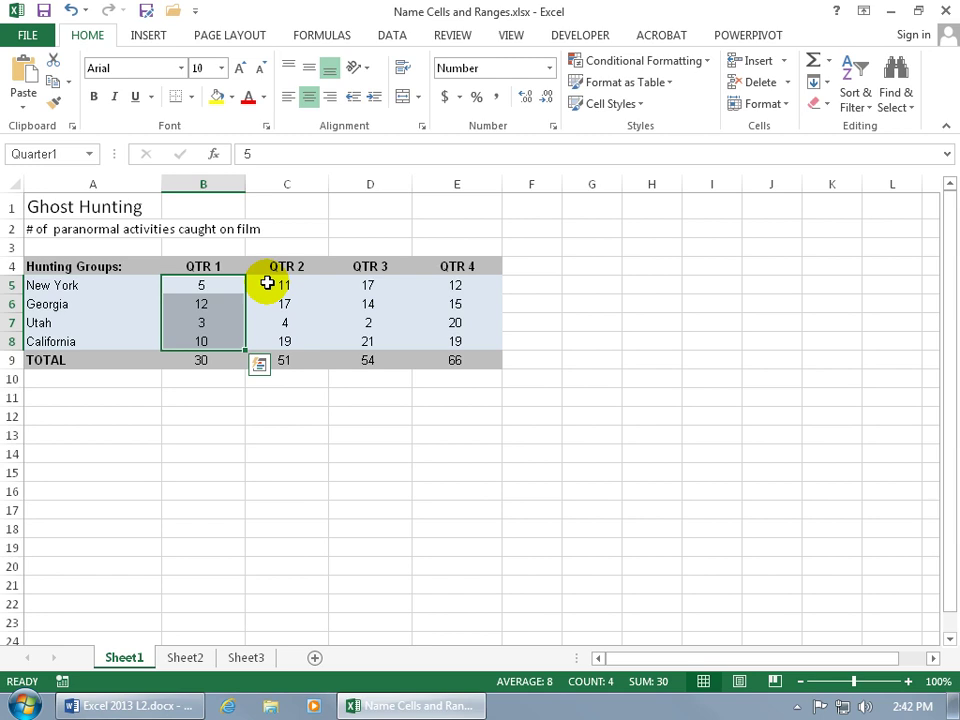
# - Select C5:C8 and open Define Name, which proposes the name QTR_2
pyautogui.moveTo(288, 285); pyautogui.dragTo(302, 334)
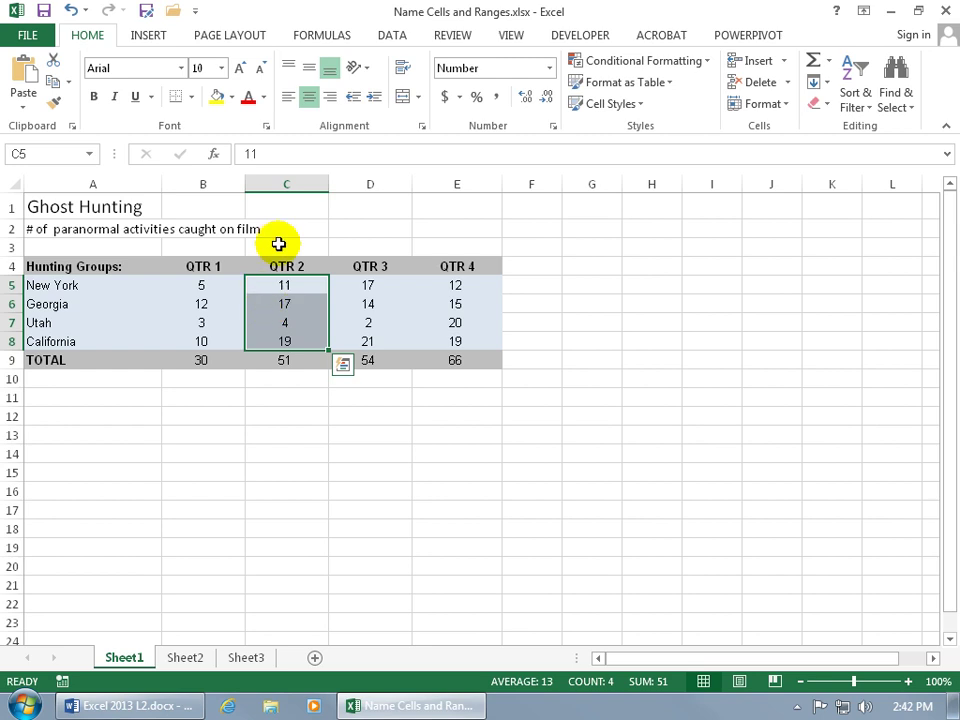
pyautogui.click(322, 37)
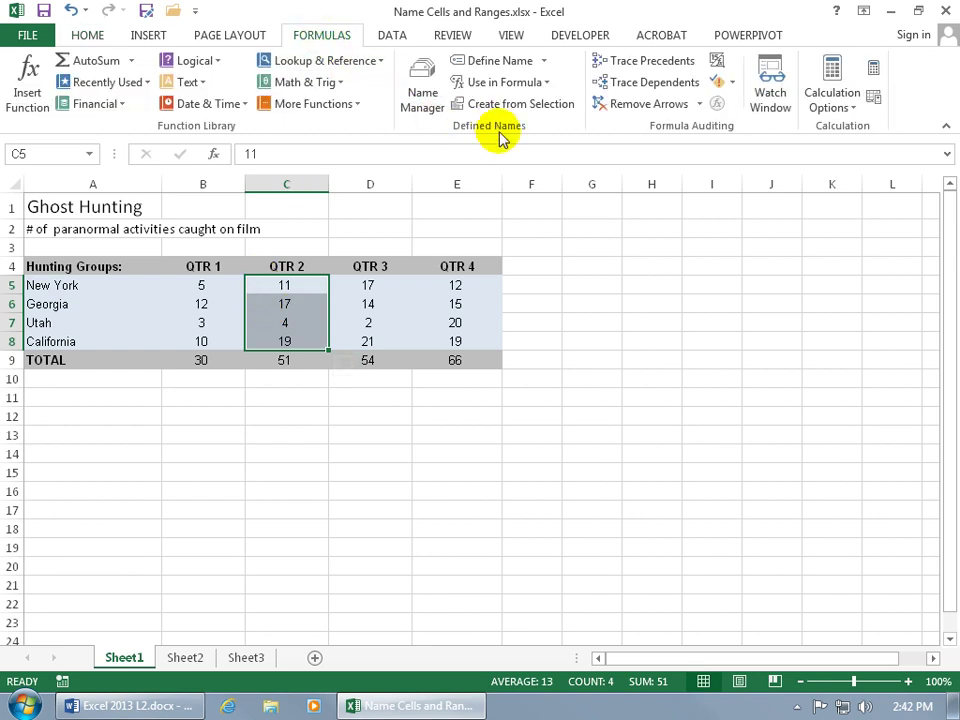
pyautogui.click(498, 62)
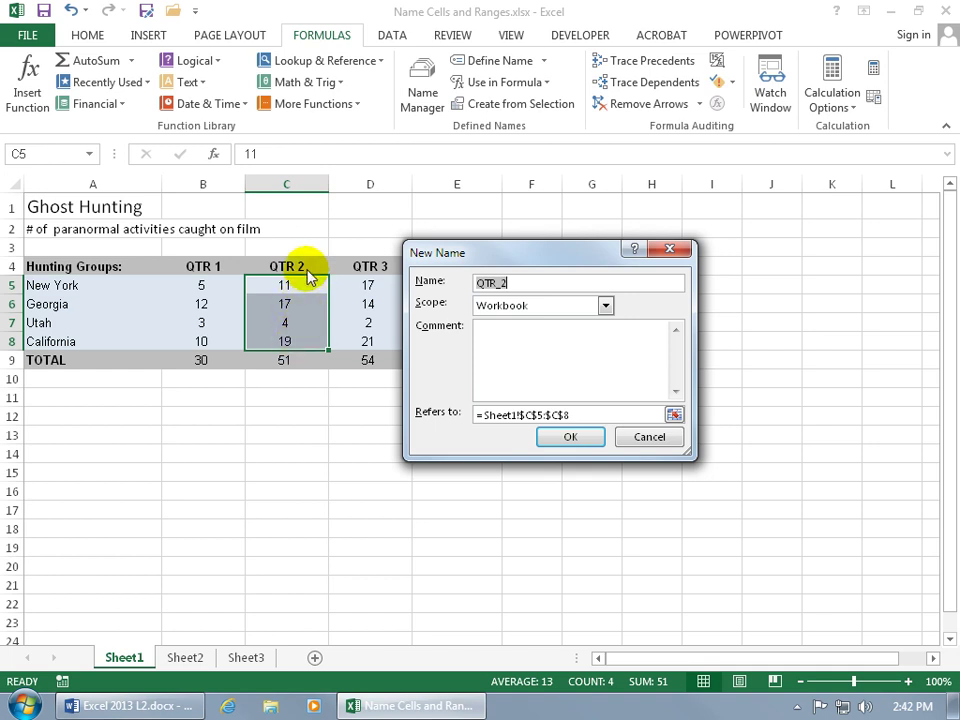
pyautogui.doubleClick(500, 283)
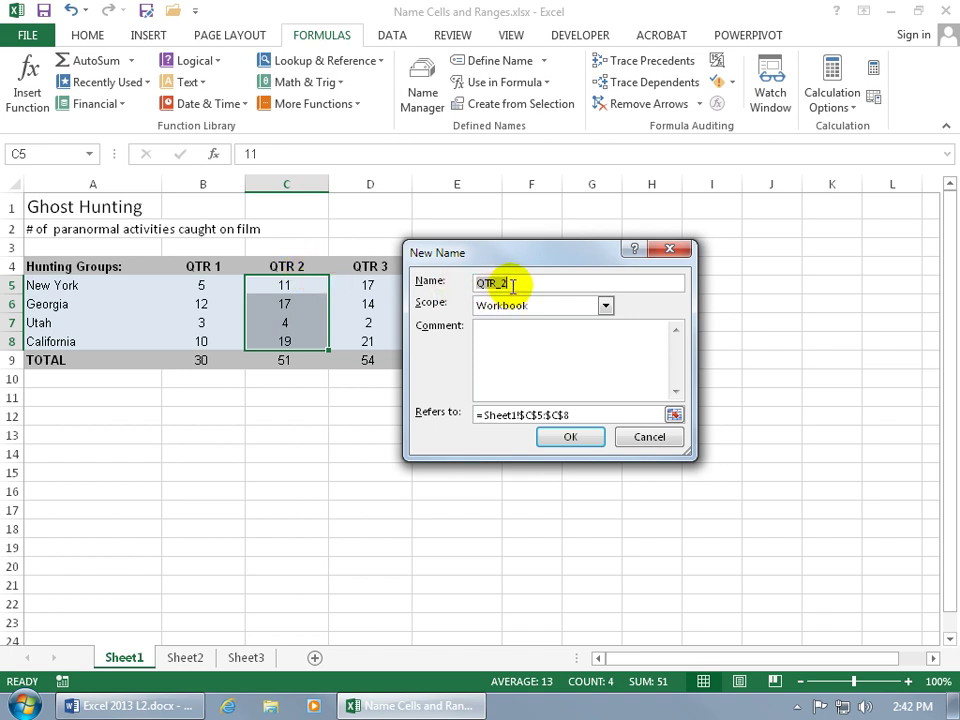
# - Keep Workbook scope and add the comment 'Hey! Qtr 2 heeds to be discussed because it was one of the top Qtrs!'
pyautogui.click(605, 305)
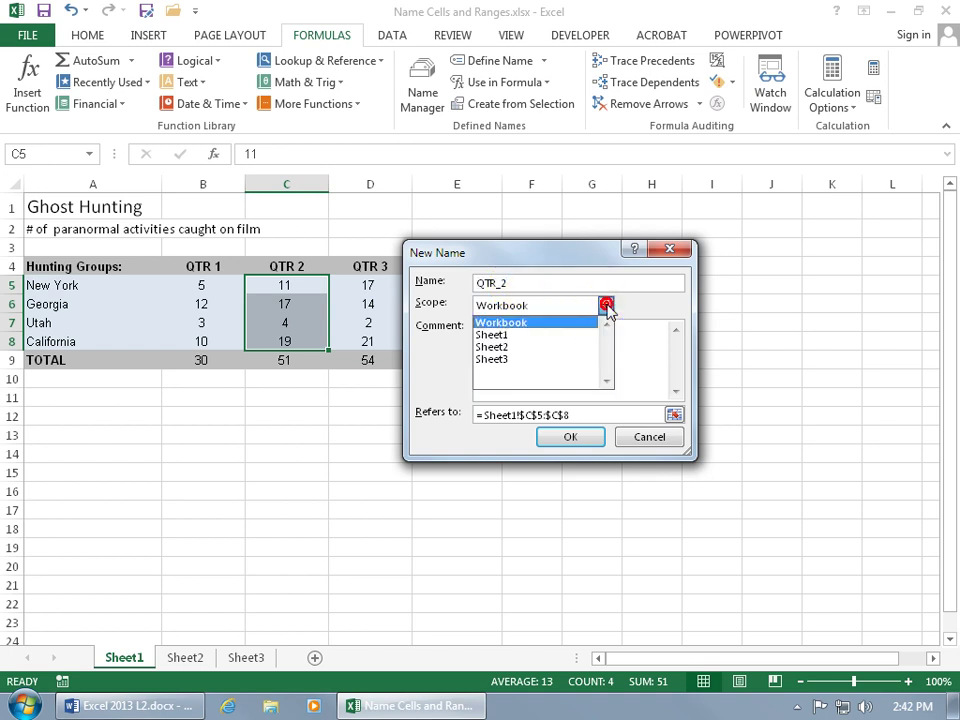
pyautogui.click(533, 323)
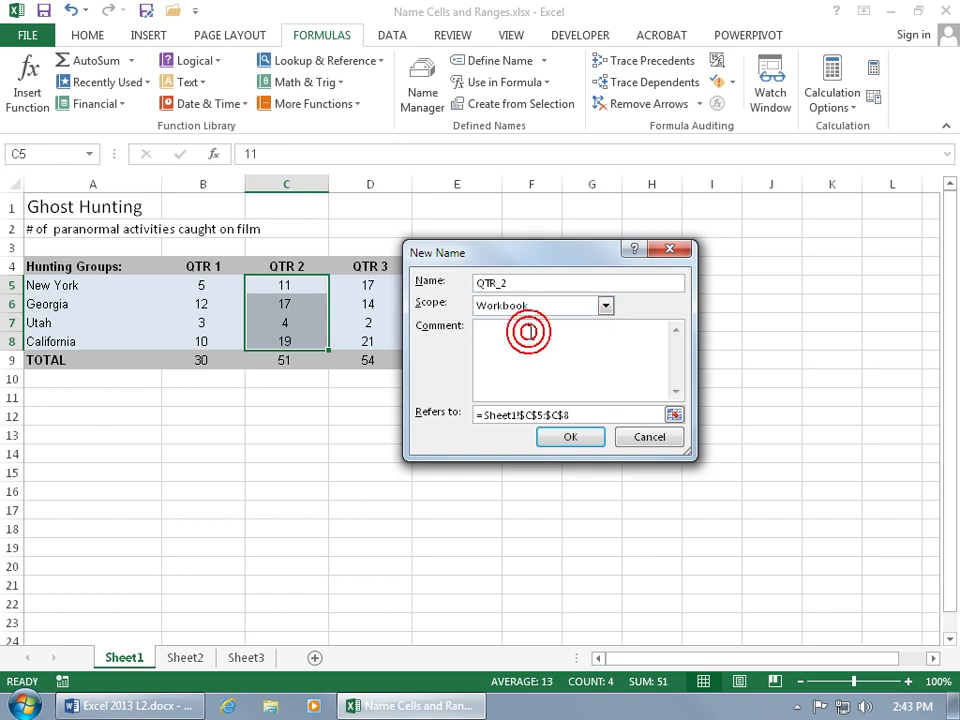
pyautogui.click(530, 333)
pyautogui.write('Hey!  Qtr 2 heeds to be discussed because it was one of the top Qtrs!')
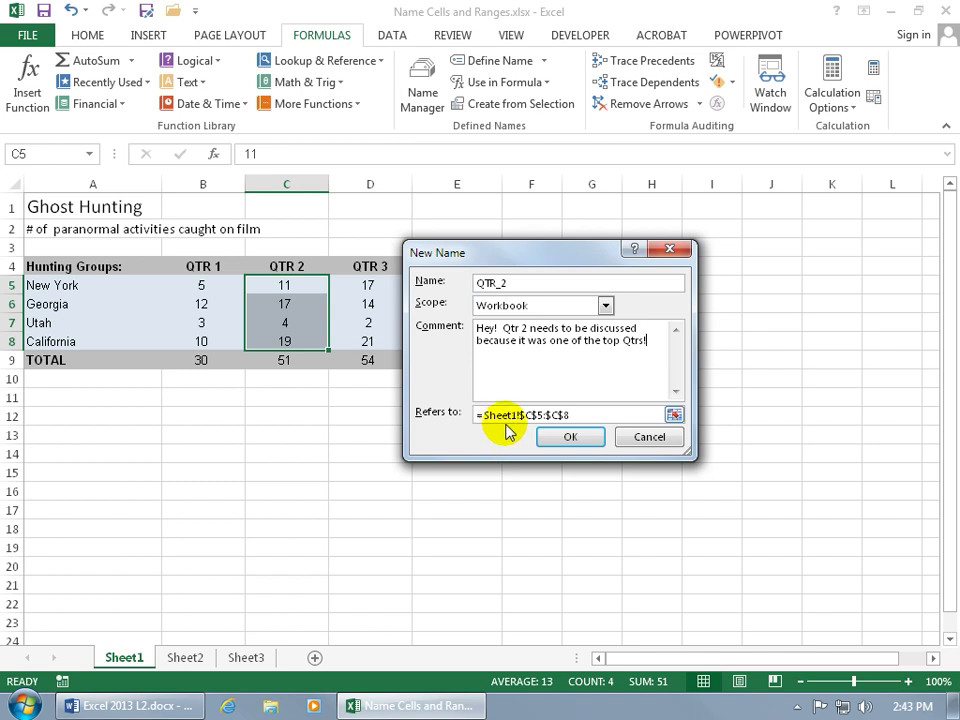
# - Set the name to refer to C5:C8 and confirm QTR_2
pyautogui.click(673, 416)
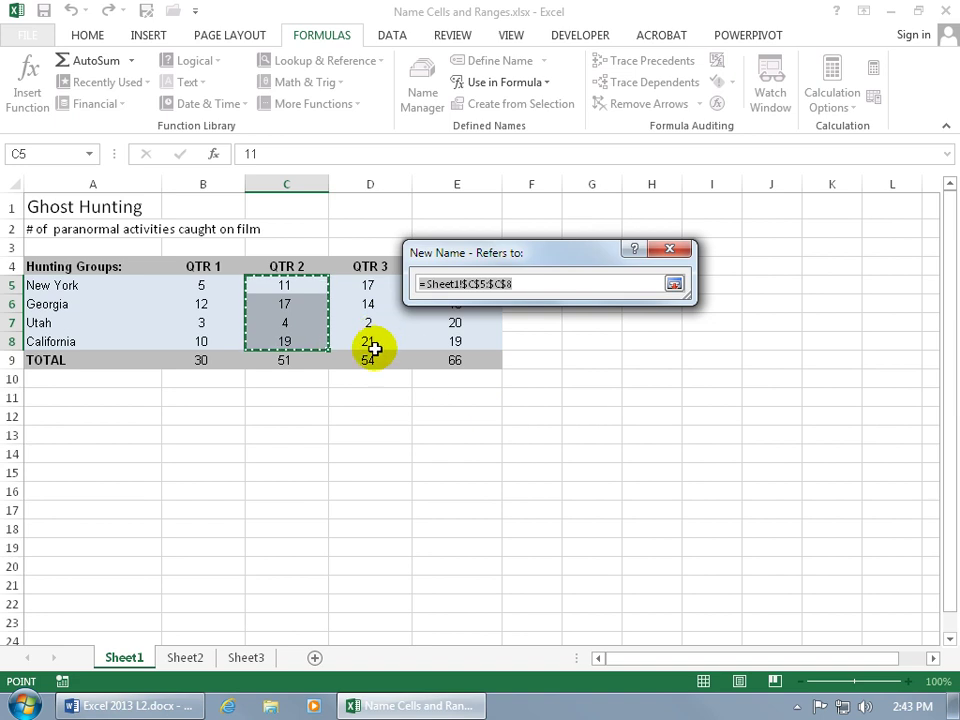
pyautogui.moveTo(195, 360); pyautogui.dragTo(457, 360)
pyautogui.moveTo(302, 293); pyautogui.dragTo(298, 341)
pyautogui.click(672, 286)
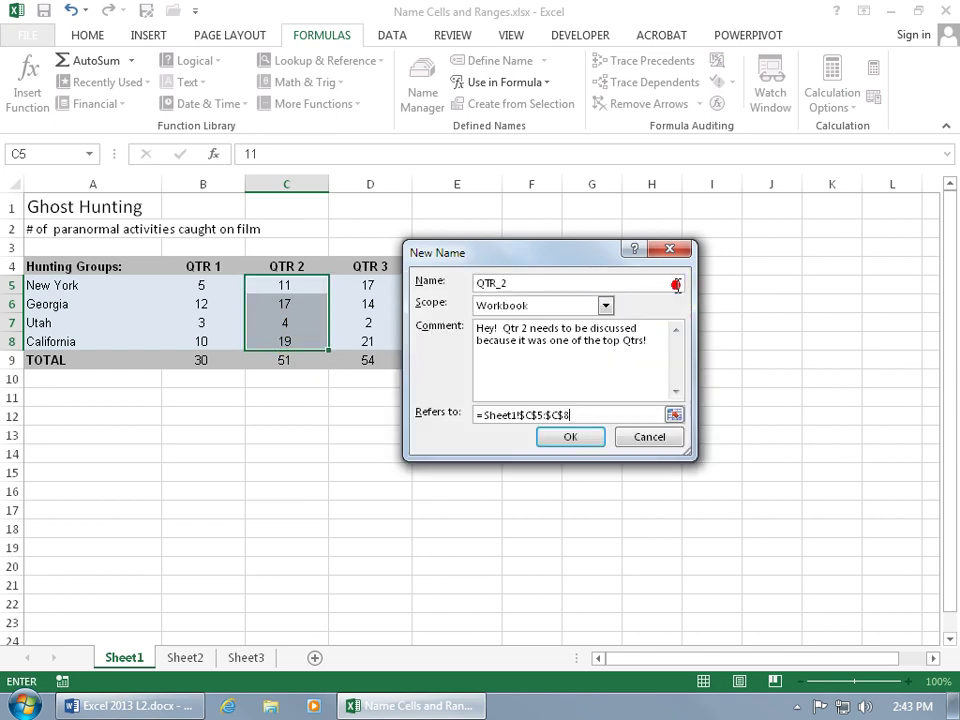
pyautogui.click(572, 438)
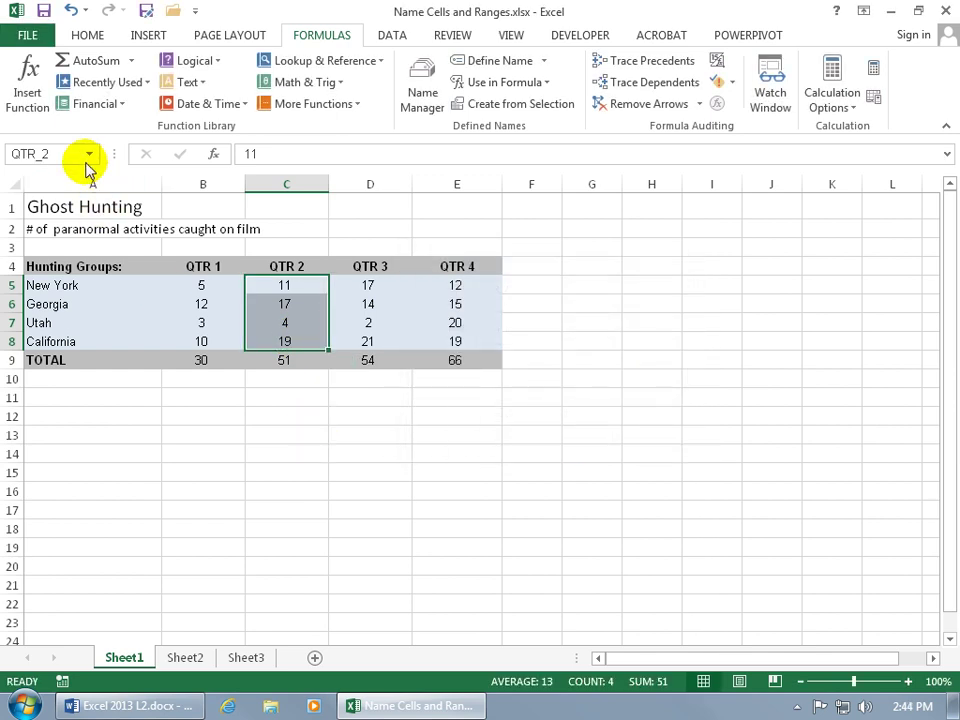
# - Select D4:D8 and create a name from the top-row QTR 3 heading
pyautogui.click(370, 288)
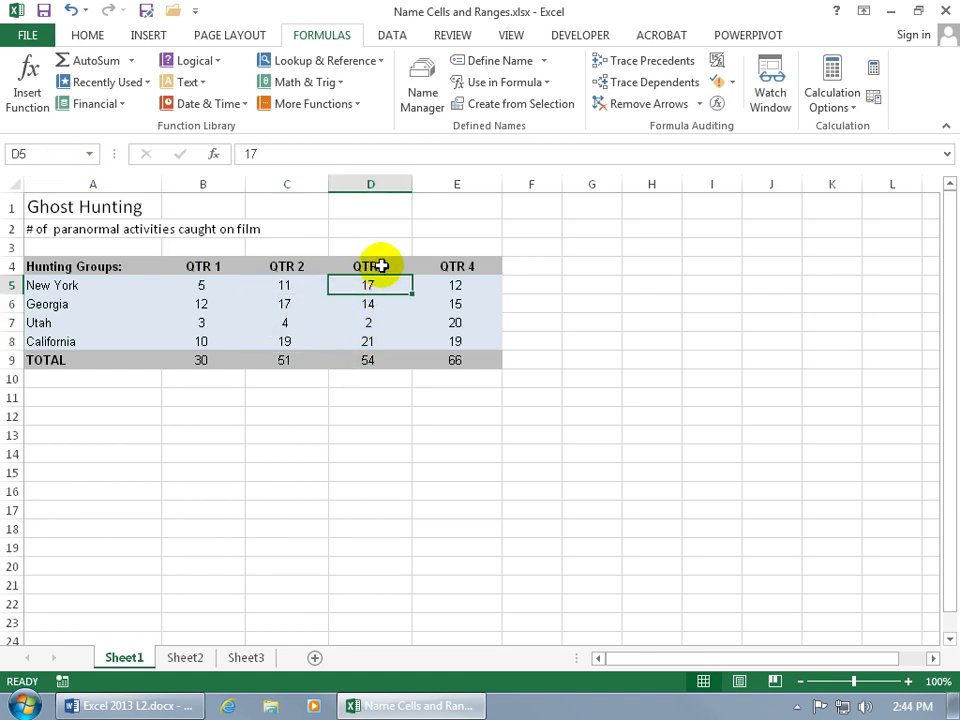
pyautogui.moveTo(382, 266); pyautogui.dragTo(372, 337)
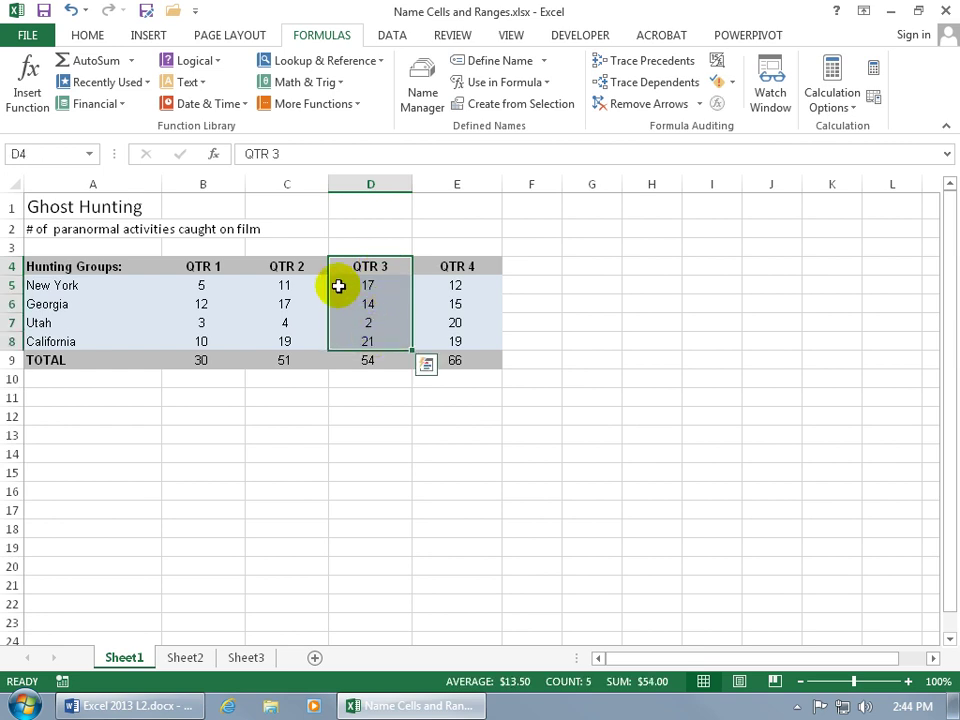
pyautogui.click(529, 112)
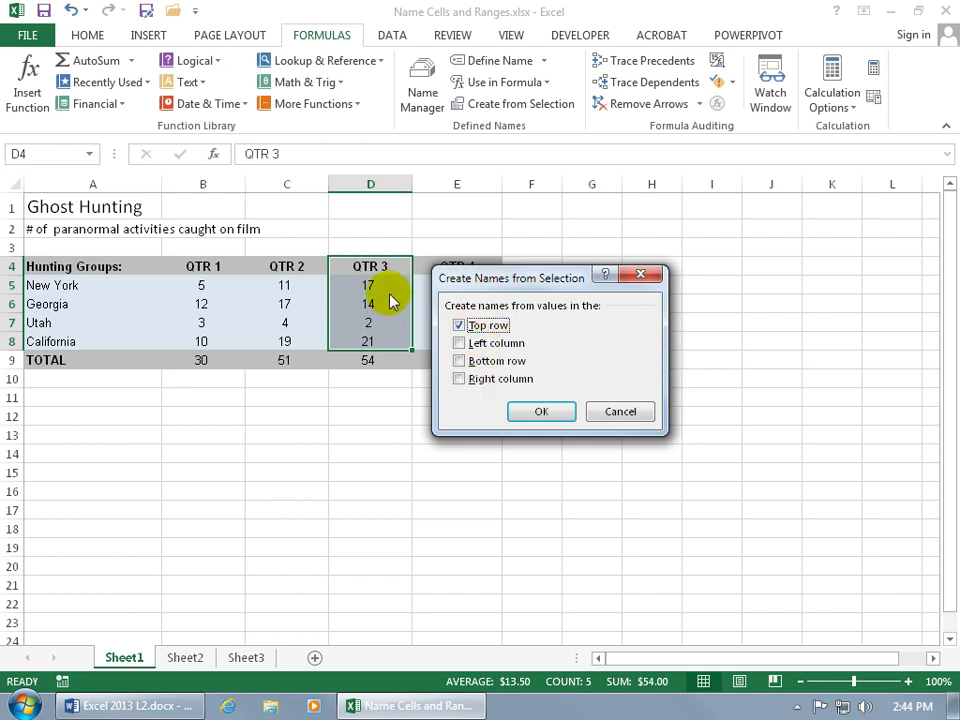
pyautogui.click(543, 411)
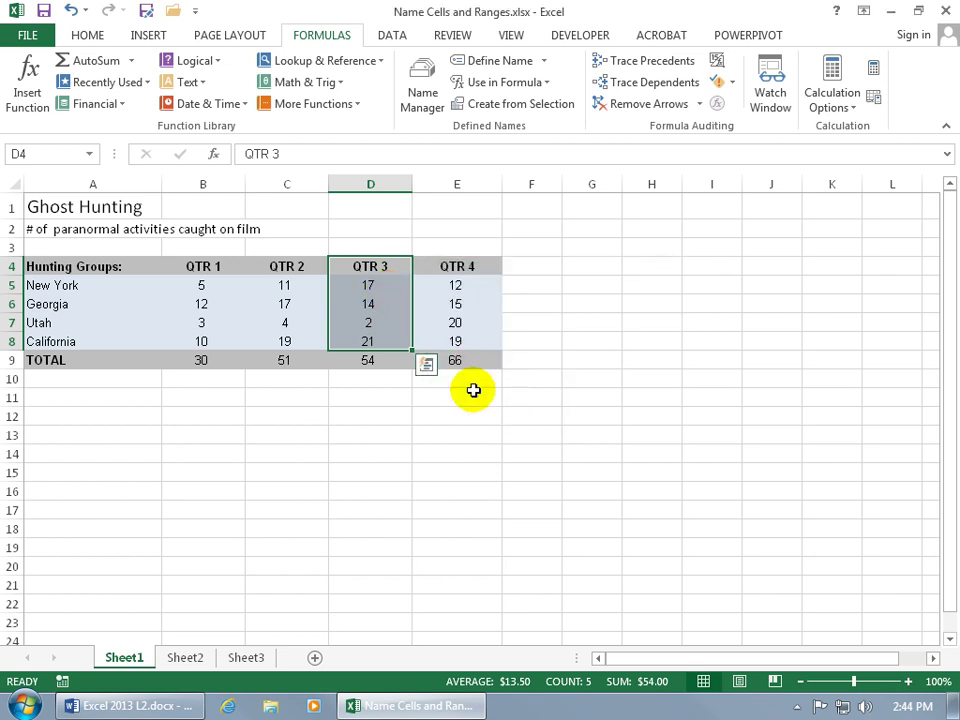
# - Jump to QTR_3 from the Name Box list, then reselect D4:D8
pyautogui.click(471, 400)
pyautogui.click(88, 154)
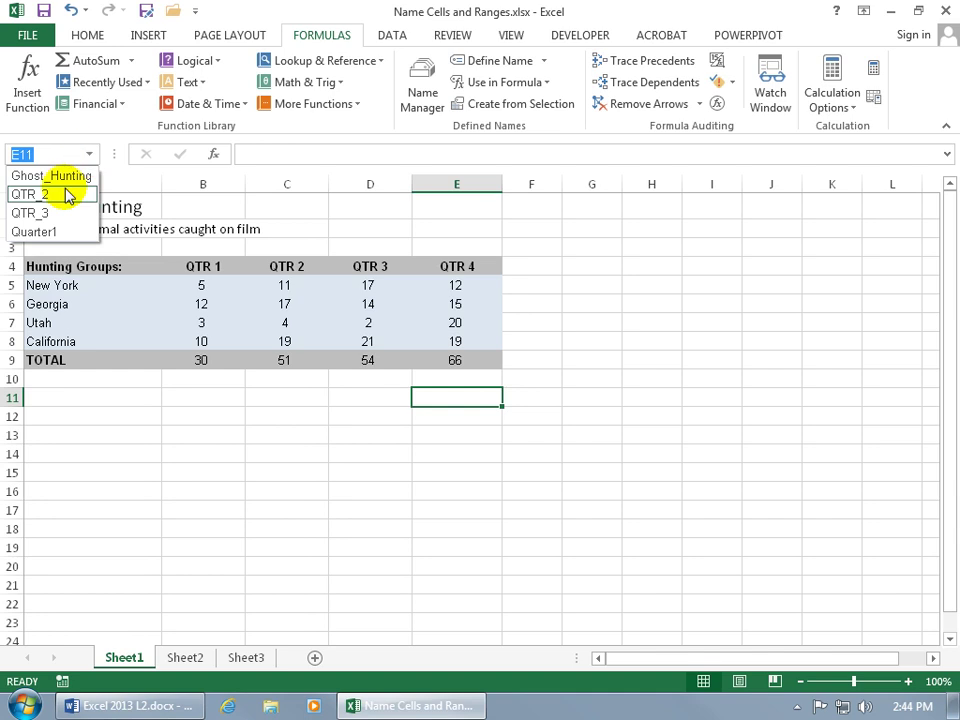
pyautogui.click(45, 213)
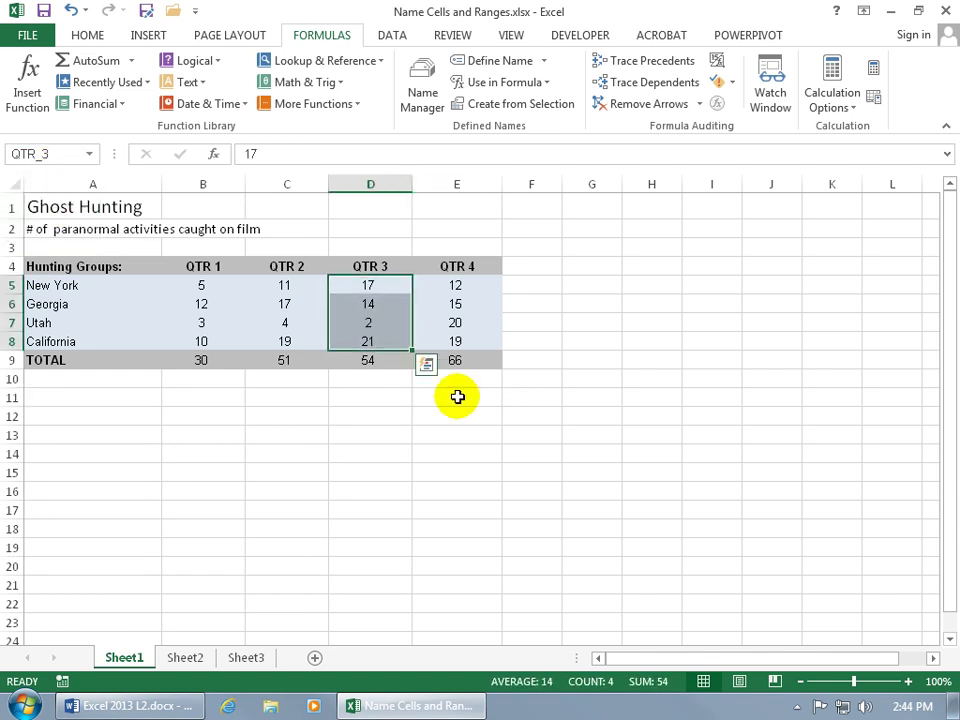
pyautogui.click(376, 267)
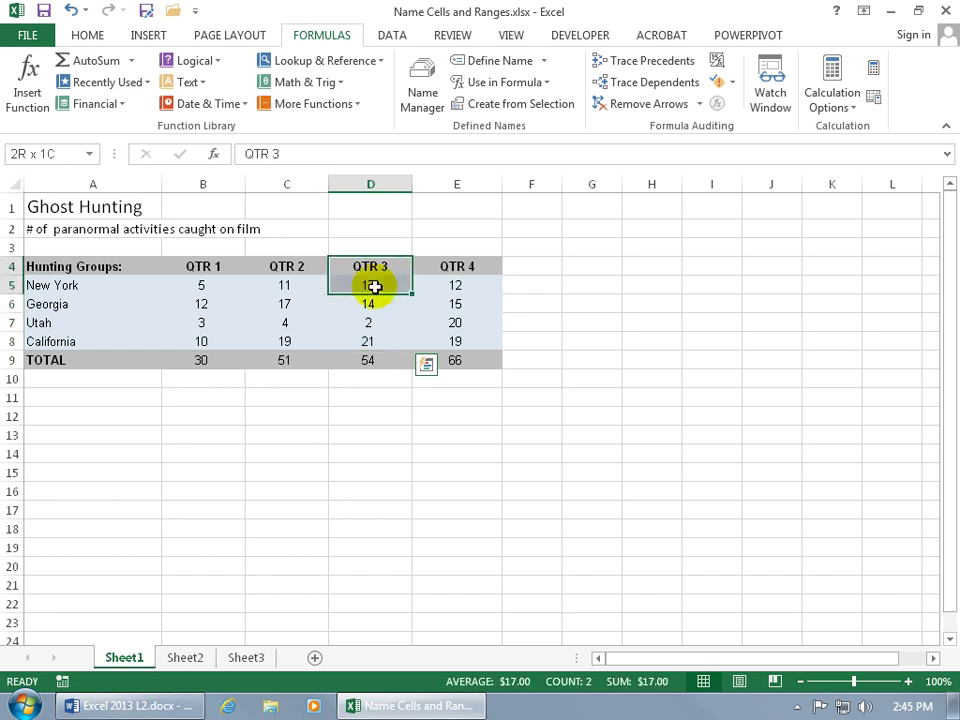
pyautogui.moveTo(374, 305); pyautogui.dragTo(373, 340)
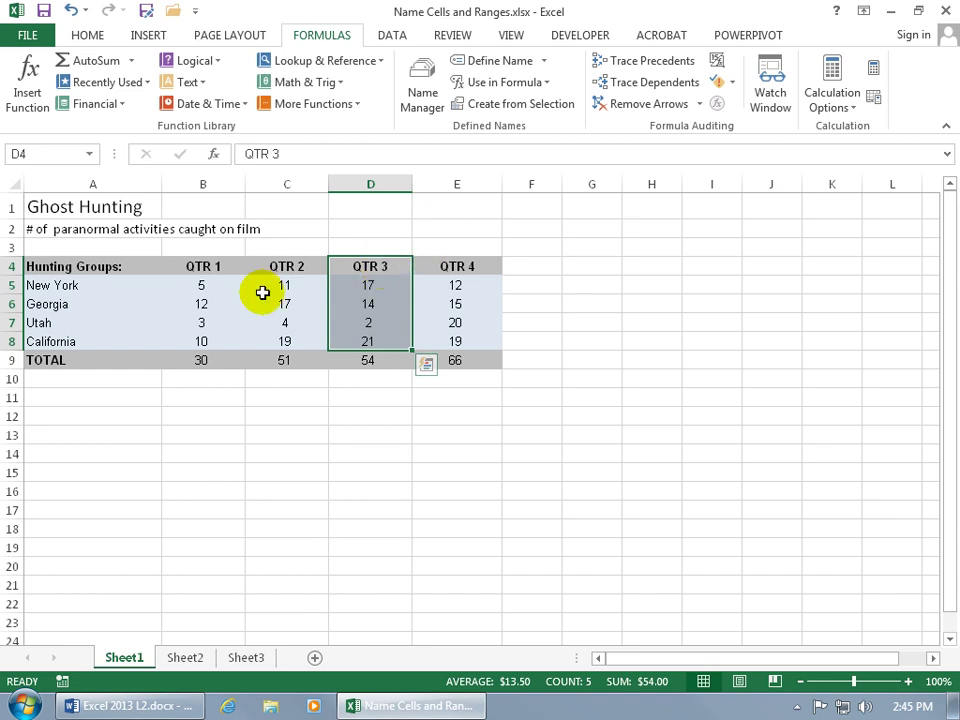
# - Select A5:E8 and create row names from the left-column state labels
pyautogui.click(127, 281)
pyautogui.moveTo(127, 281); pyautogui.dragTo(443, 336)
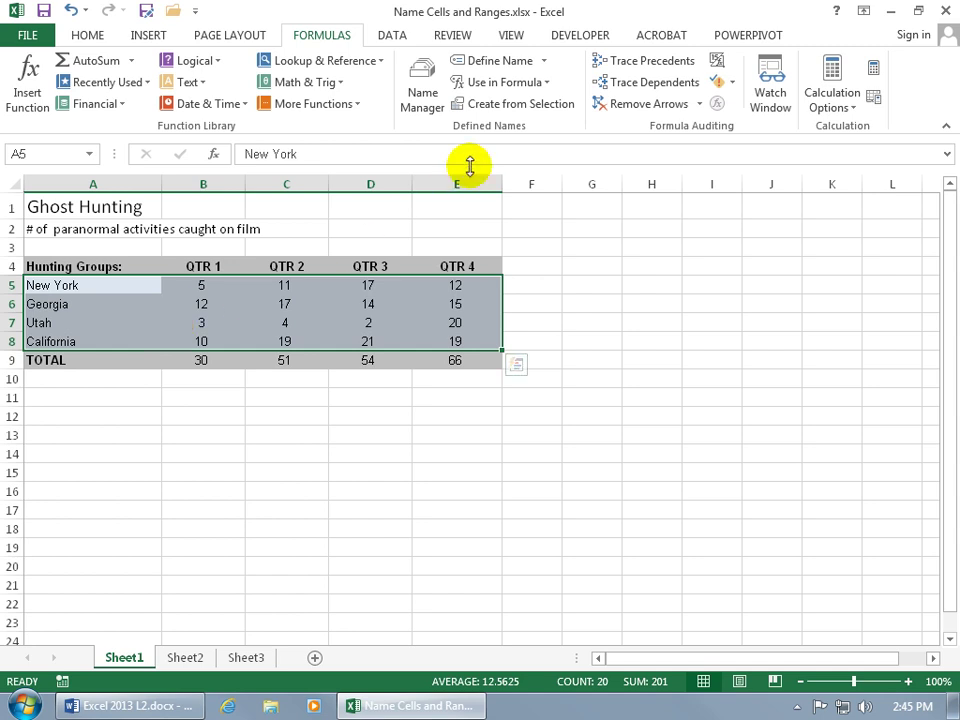
pyautogui.click(513, 108)
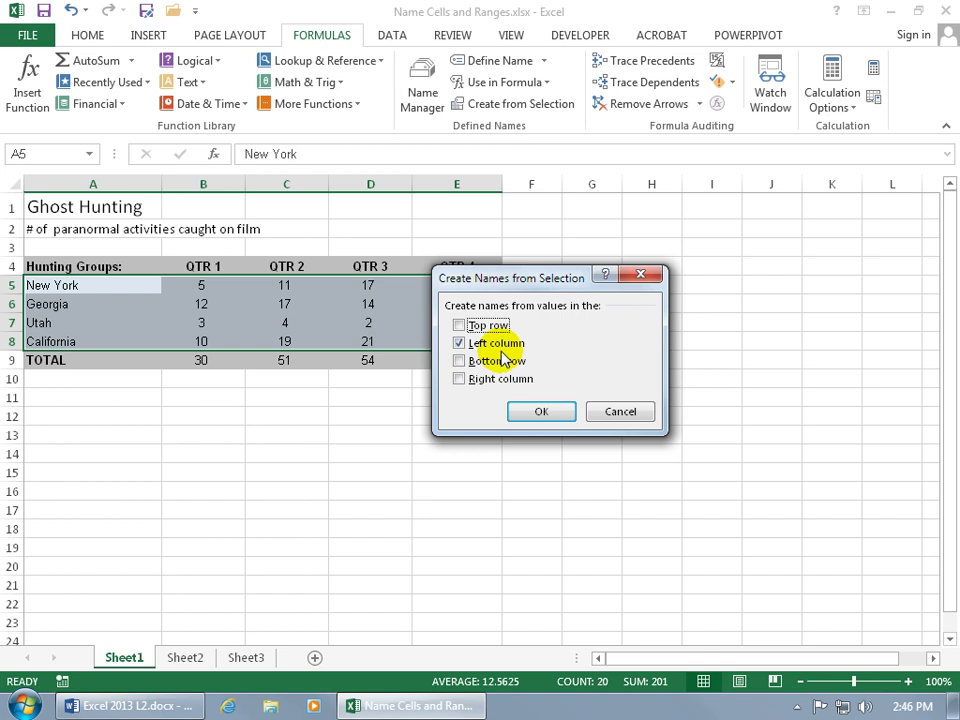
pyautogui.click(538, 413)
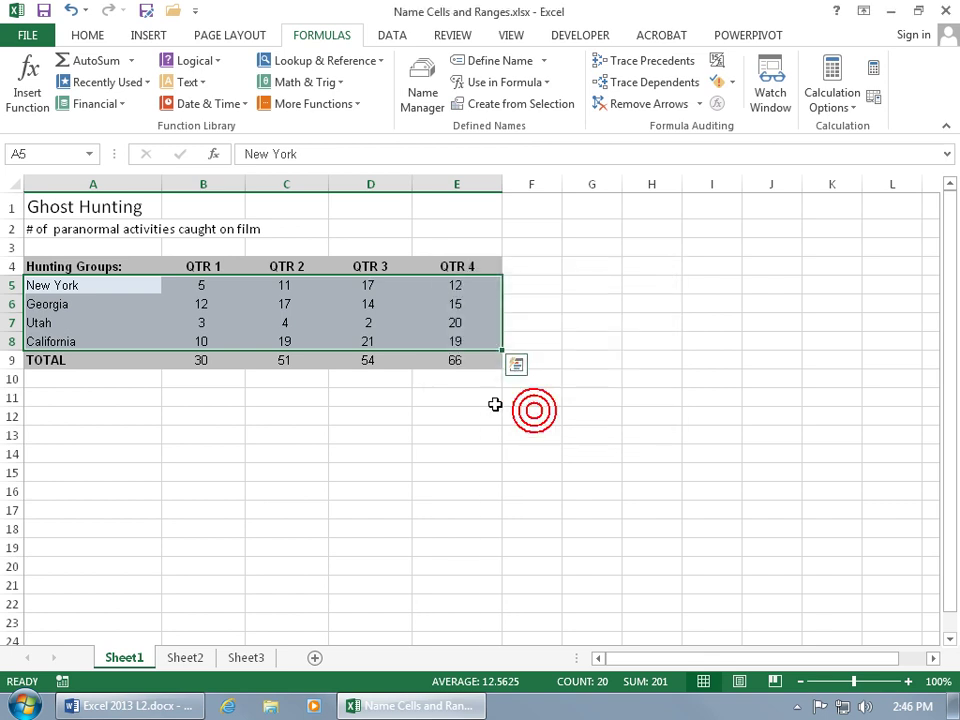
# - Pick California, then New_York, from the Name Box list to check their ranges
pyautogui.click(89, 154)
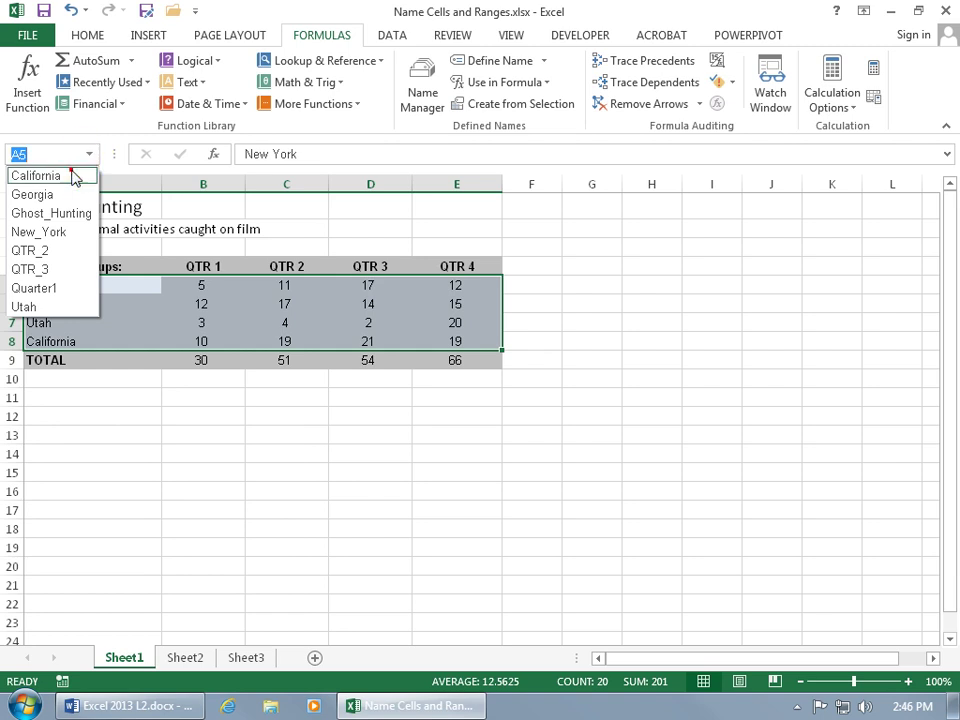
pyautogui.click(74, 175)
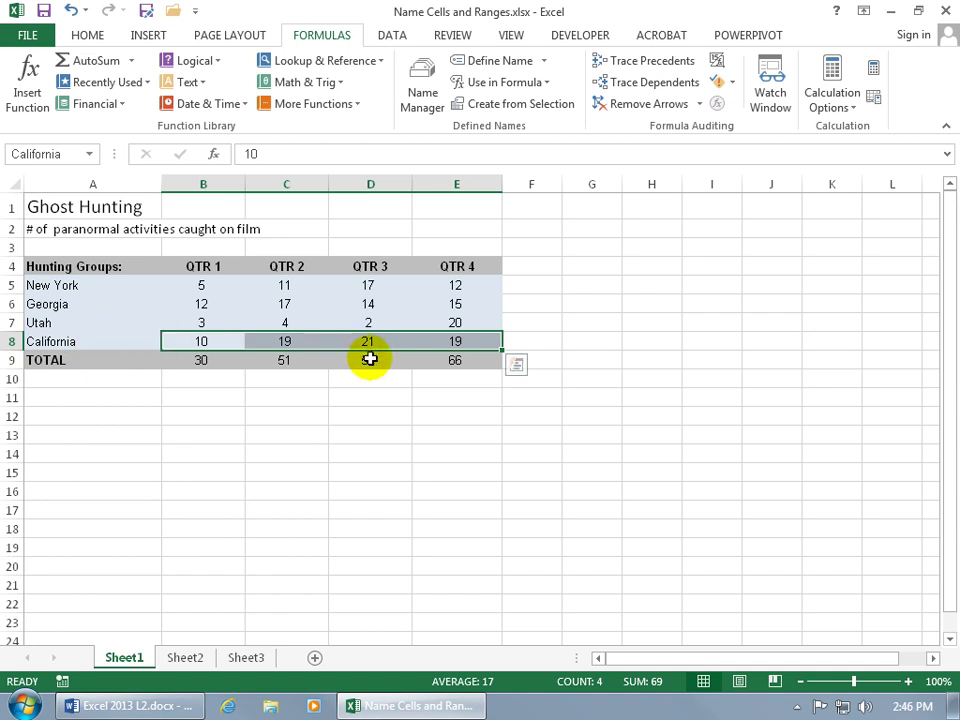
pyautogui.click(89, 154)
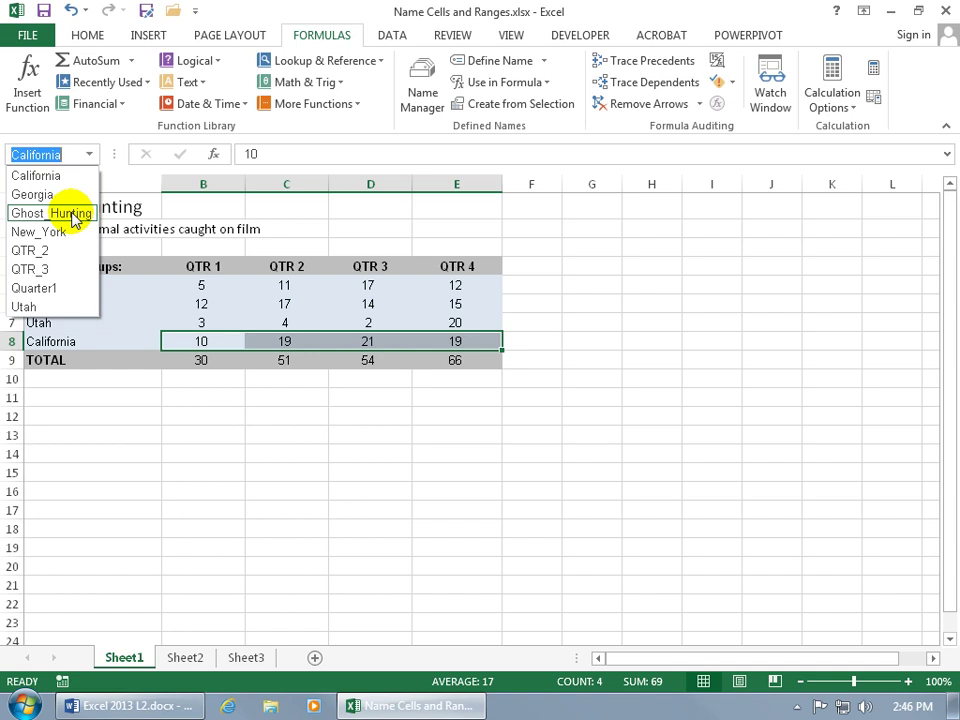
pyautogui.click(73, 229)
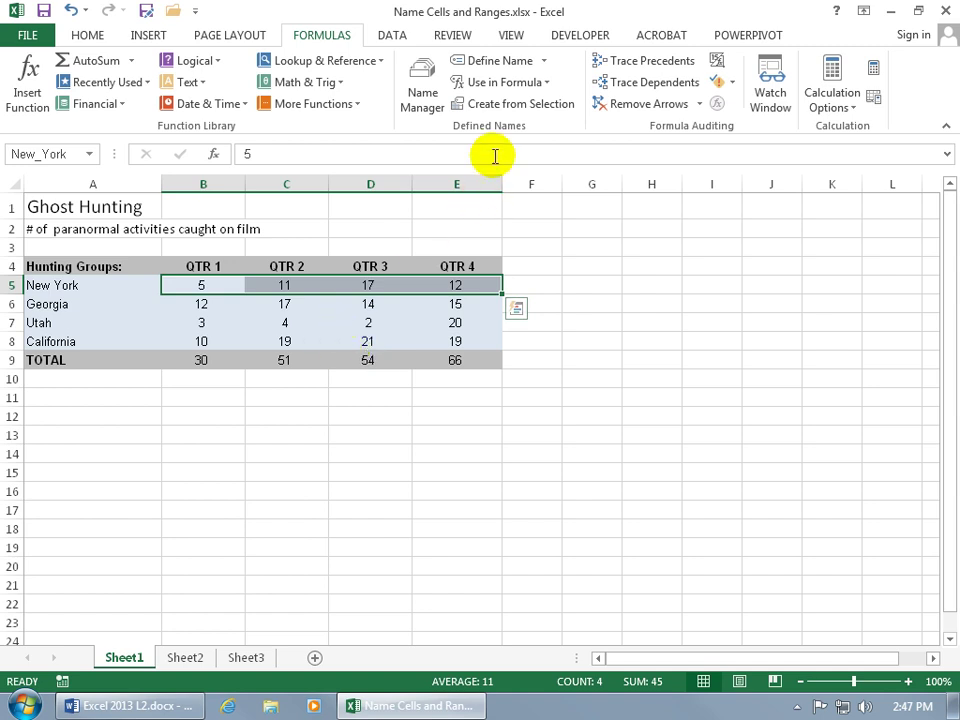
# - Rename Quarter1 to QTR_1 in the Name Manager
pyautogui.click(422, 101)
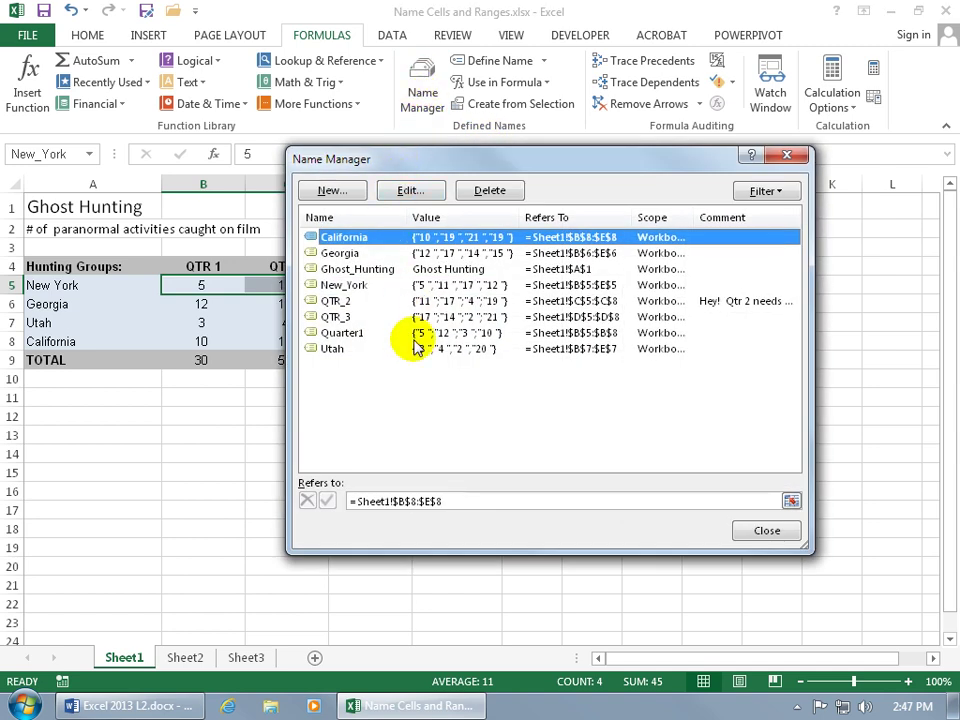
pyautogui.click(354, 332)
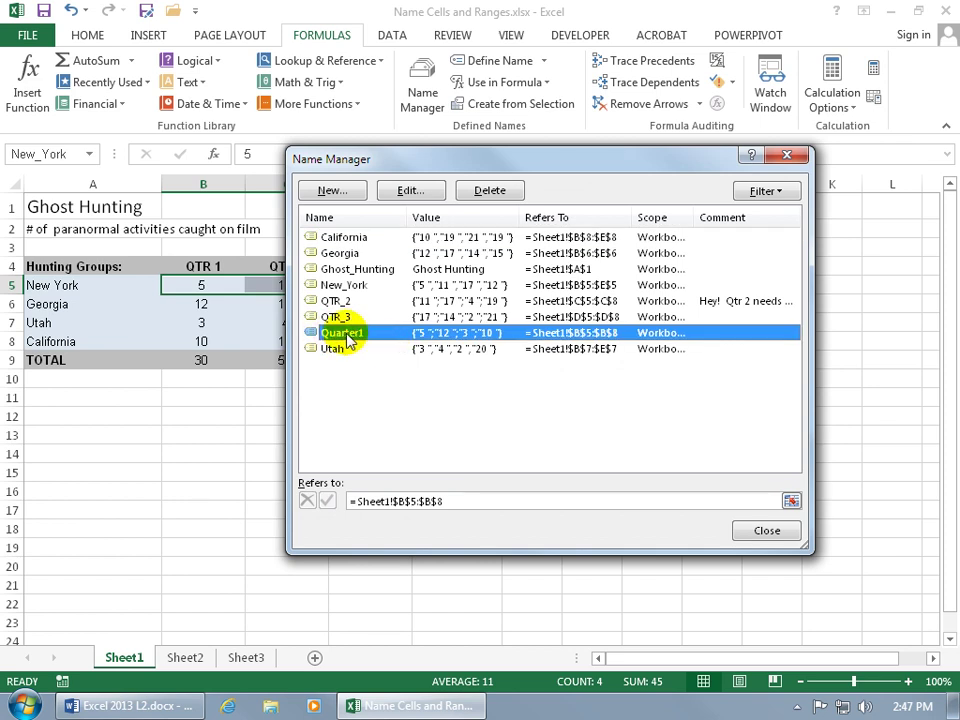
pyautogui.click(420, 192)
pyautogui.write('QTR_1')
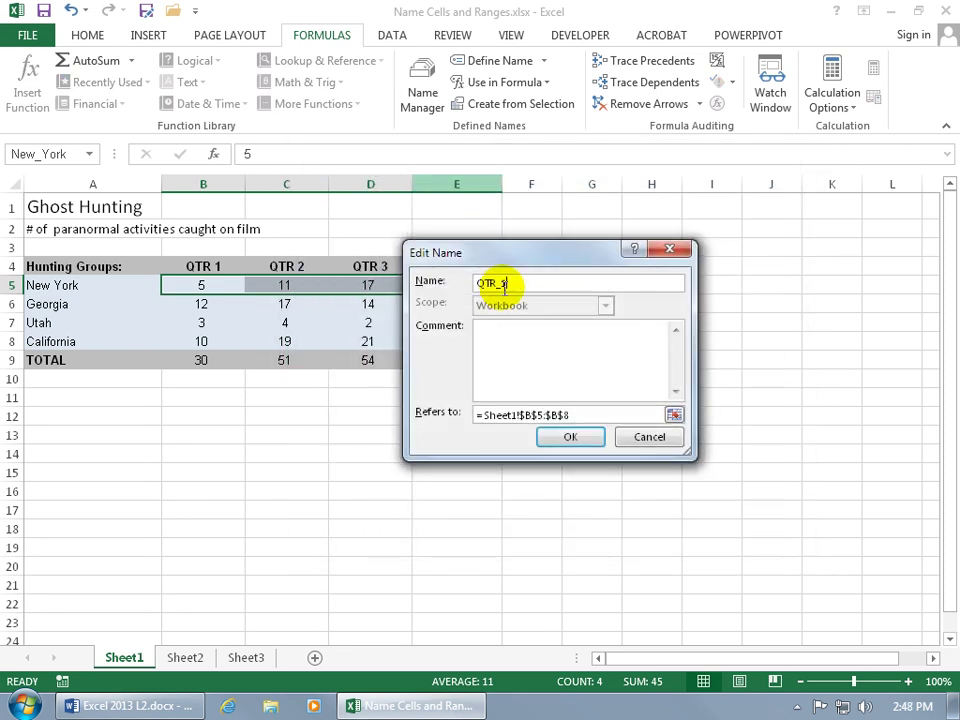
pyautogui.click(521, 336)
pyautogui.click(585, 436)
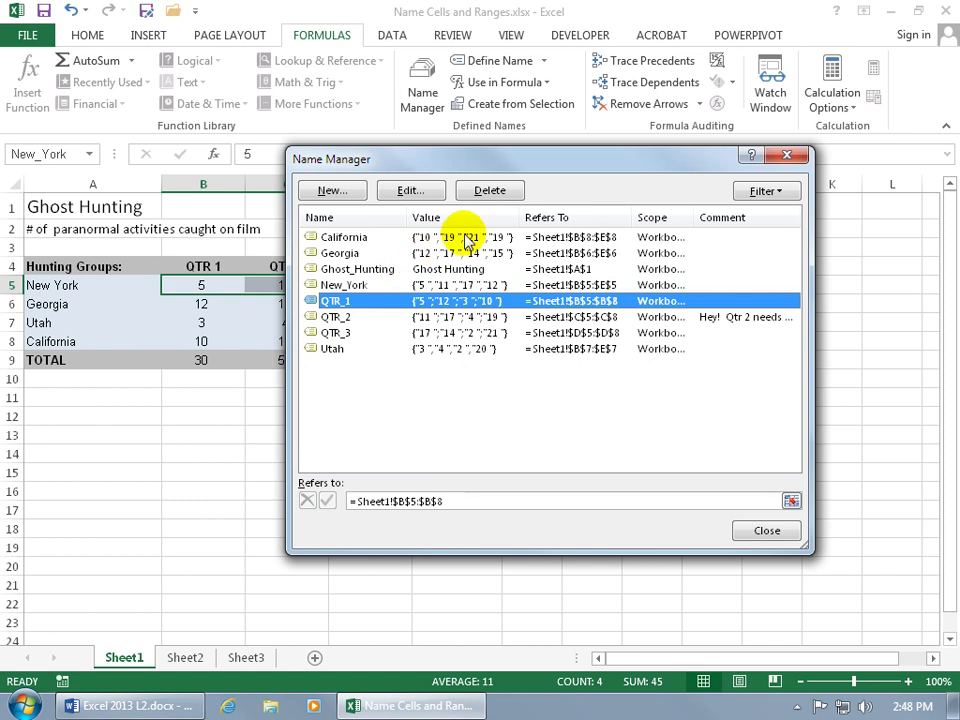
# - Delete the QTR_3 name, then view Utah's definition and cancel without changes
pyautogui.click(437, 334)
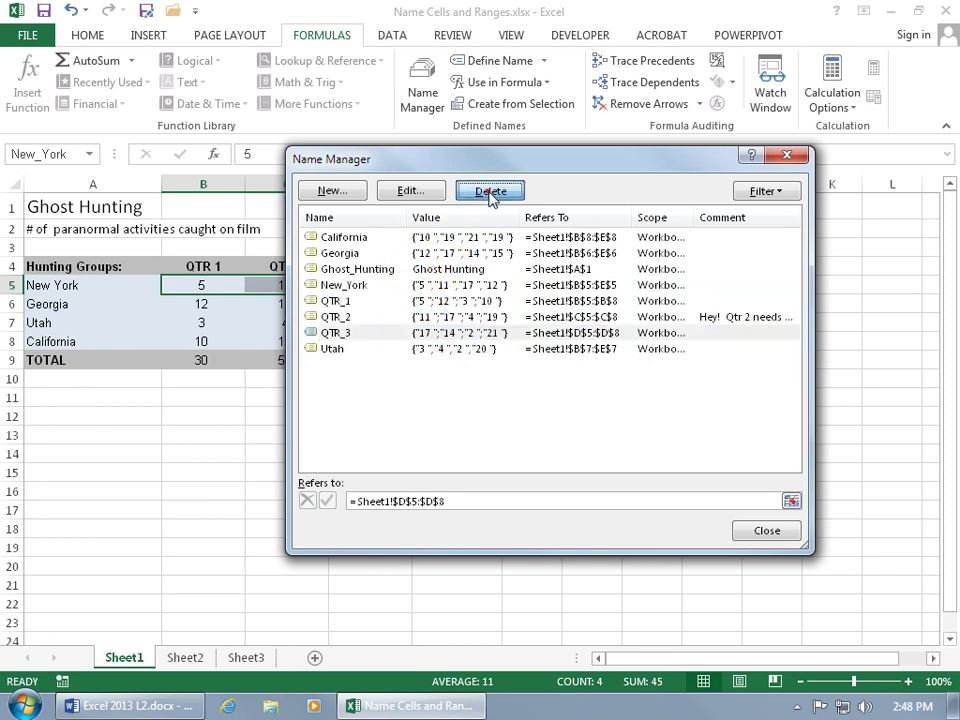
pyautogui.click(489, 190)
pyautogui.click(450, 397)
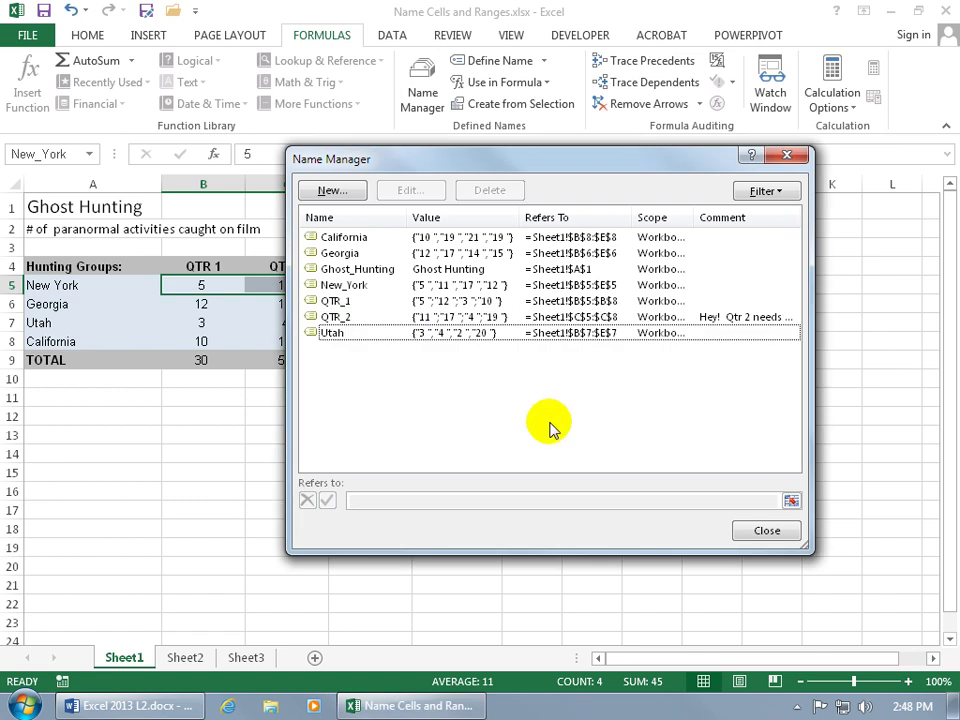
pyautogui.doubleClick(446, 334)
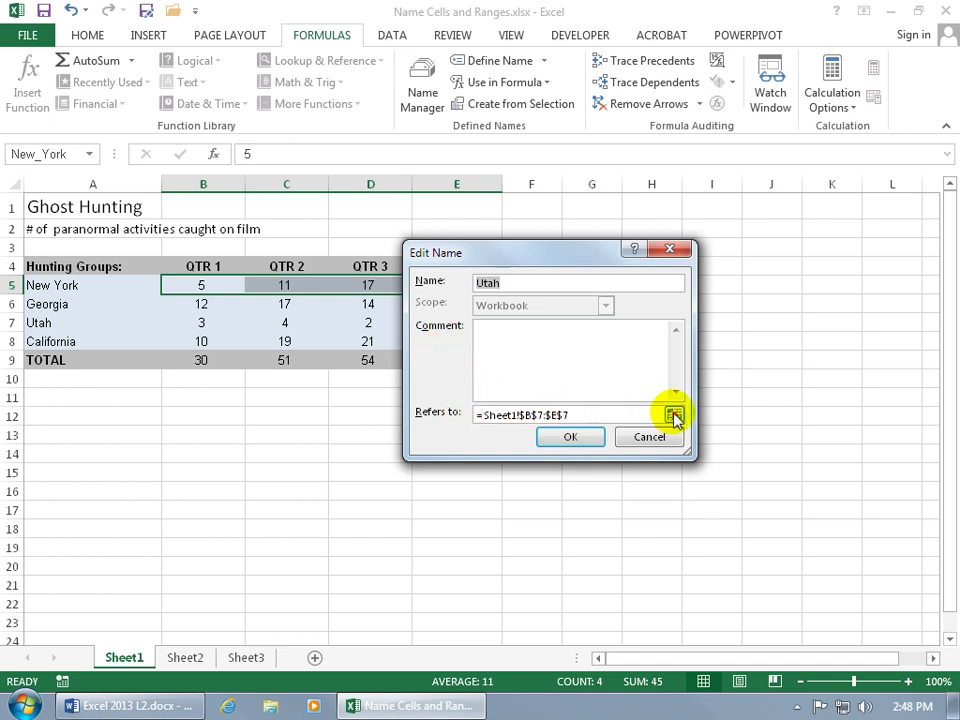
pyautogui.click(647, 437)
# - Close Name Manager, confirm B5:B8 is QTR_1 and C5:C8 is QTR_2, and check B9's formula
pyautogui.click(772, 525)
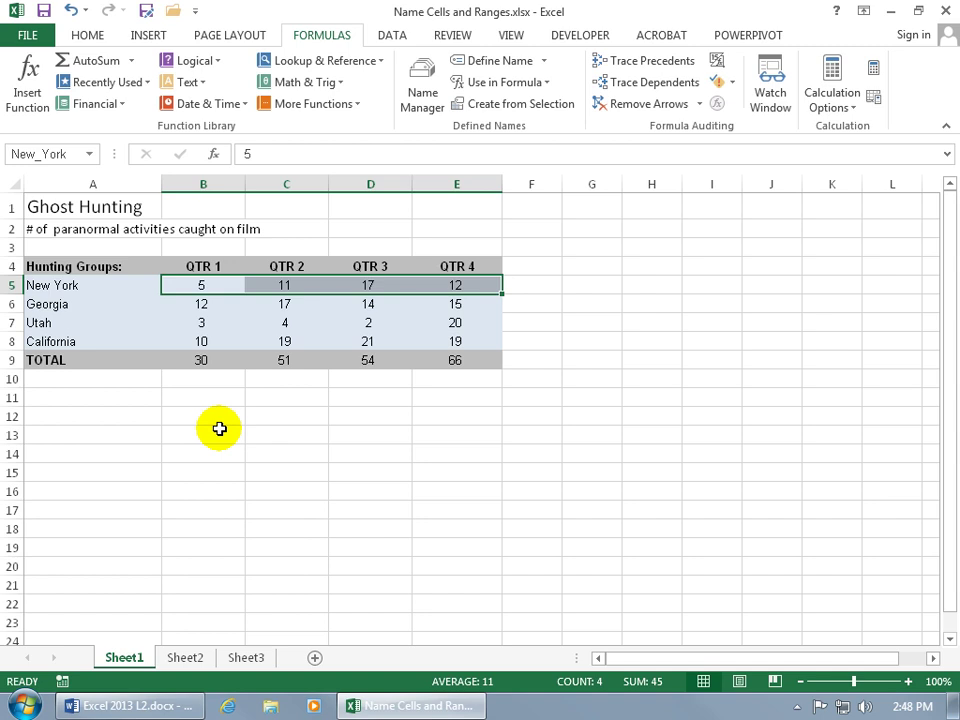
pyautogui.moveTo(212, 341); pyautogui.dragTo(213, 287)
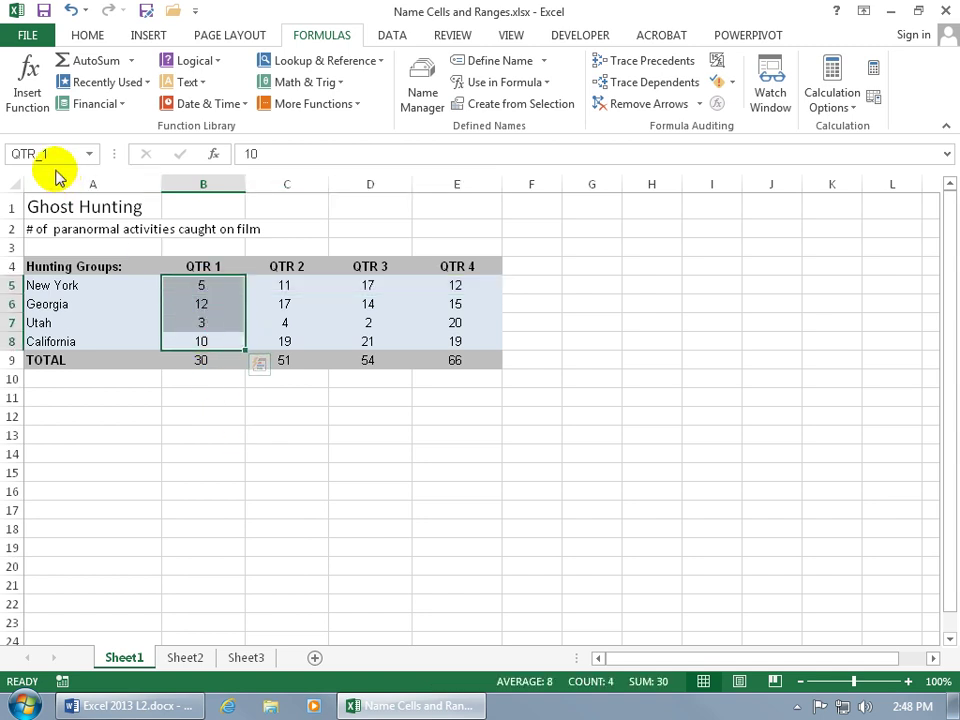
pyautogui.moveTo(298, 287); pyautogui.dragTo(293, 336)
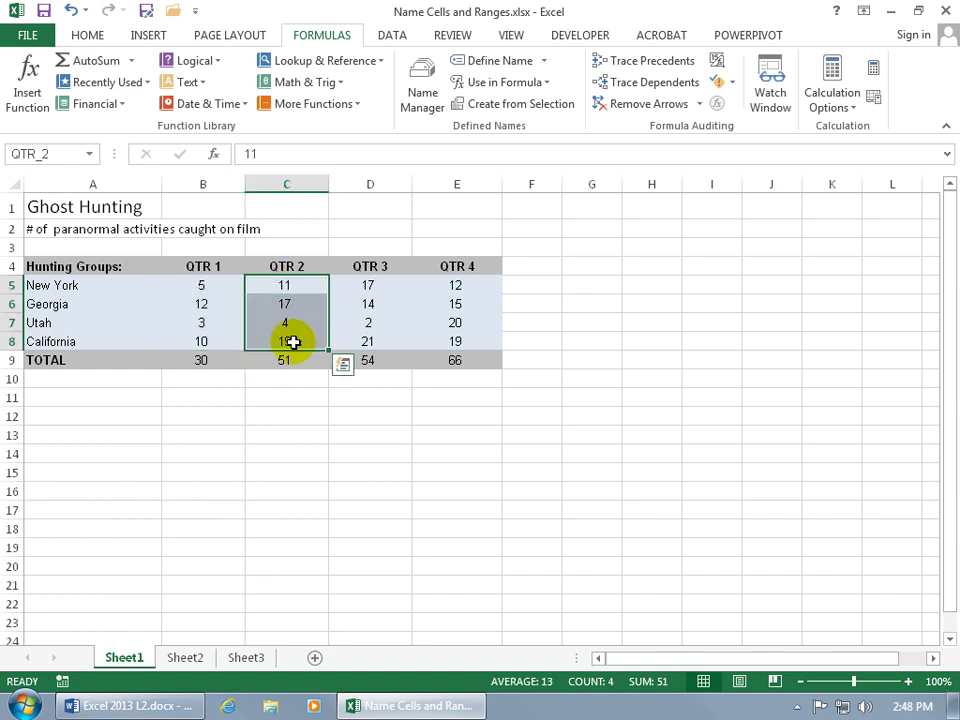
pyautogui.click(205, 360)
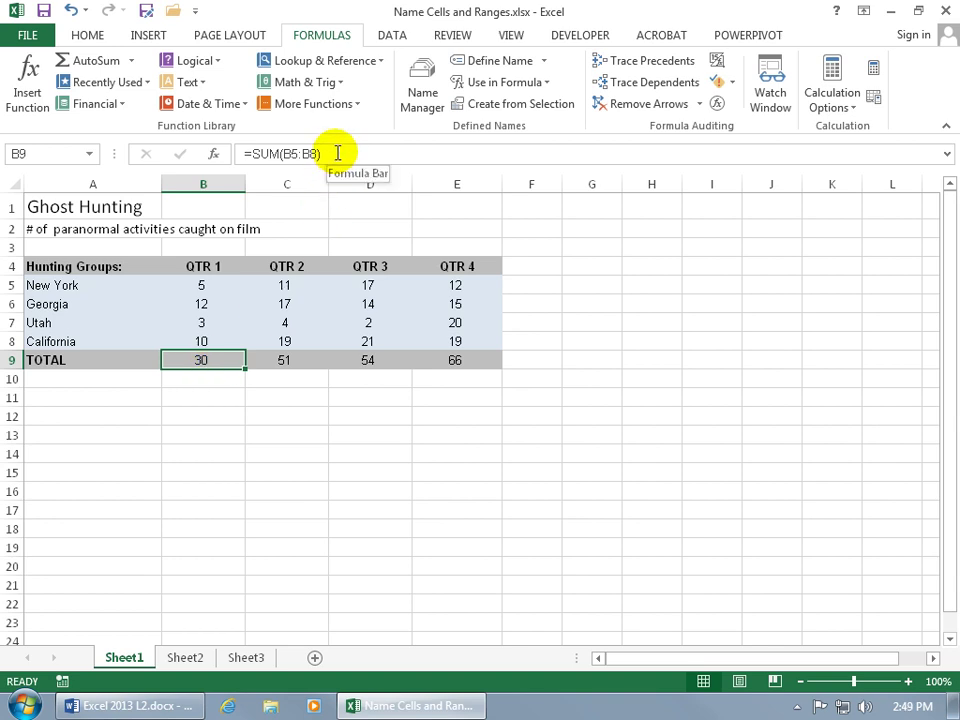
pyautogui.click(204, 434)
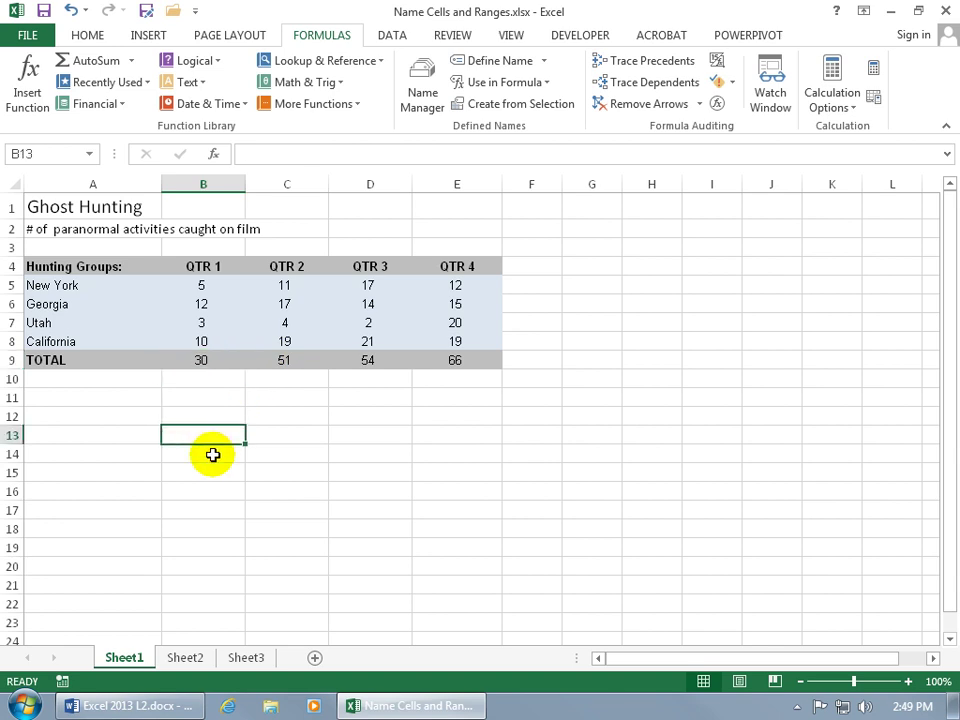
# - Enter =SUM(QTR_1) in B13 from the names list so it shows $ 30.00
pyautogui.click(95, 62)
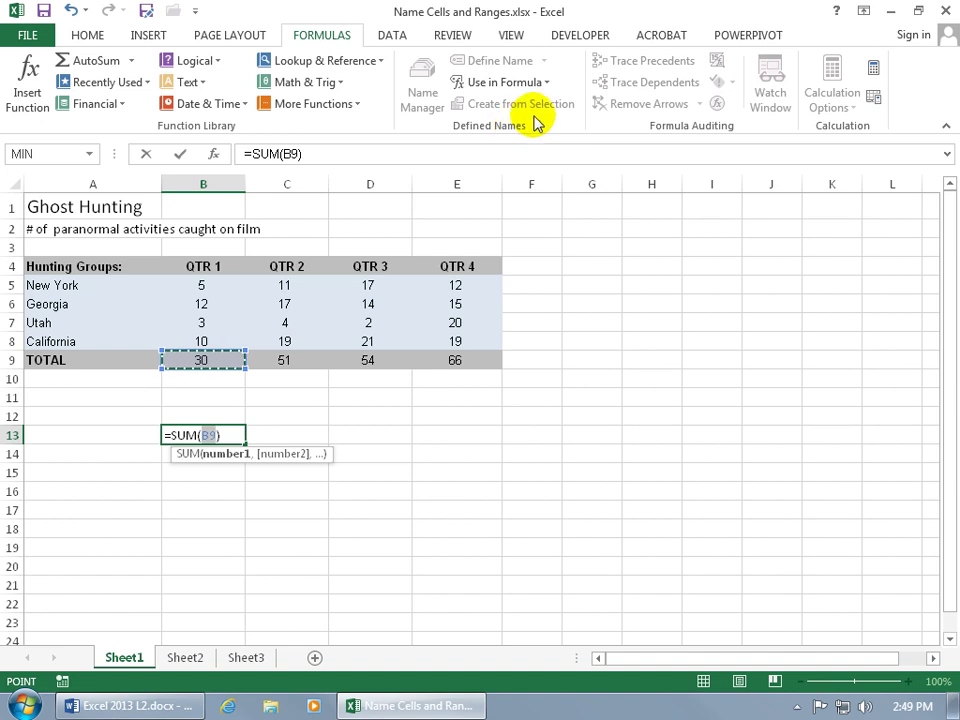
pyautogui.click(549, 86)
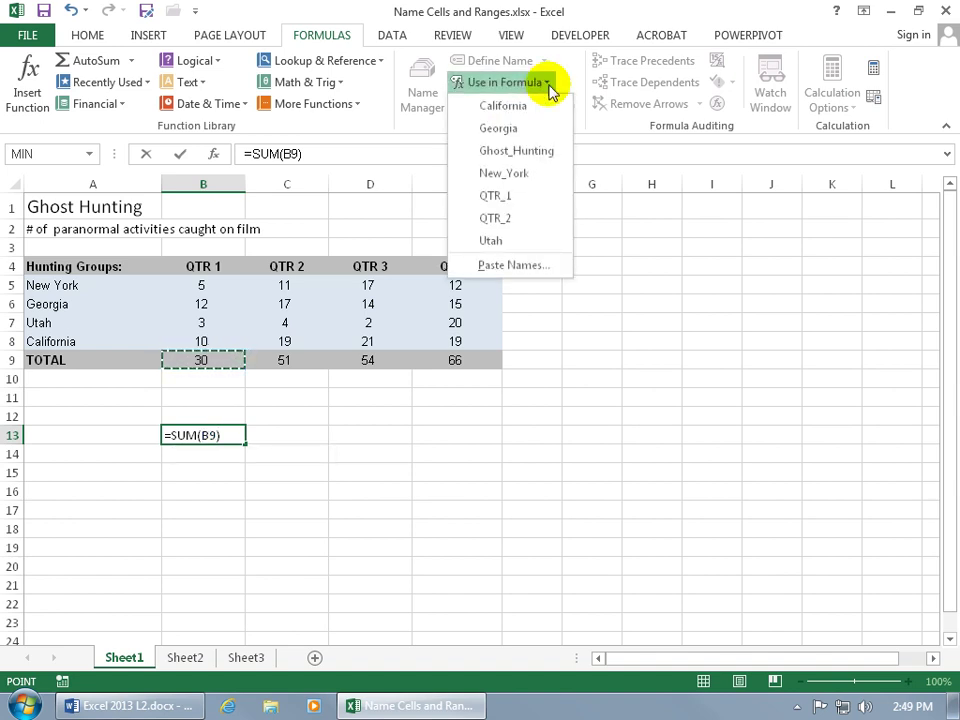
pyautogui.click(508, 193)
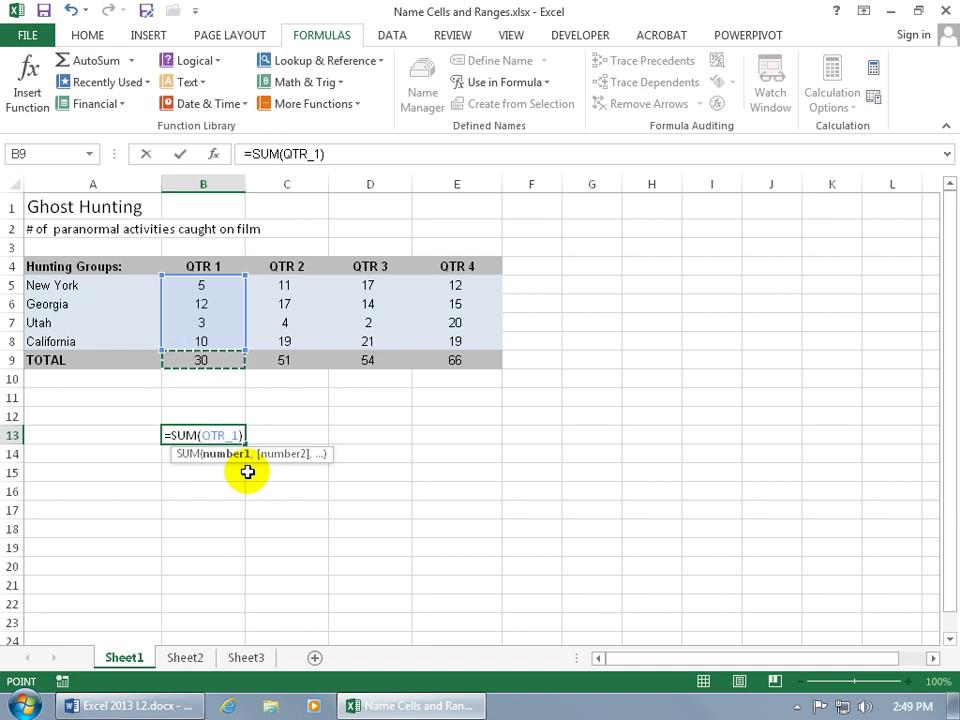
pyautogui.write(',')
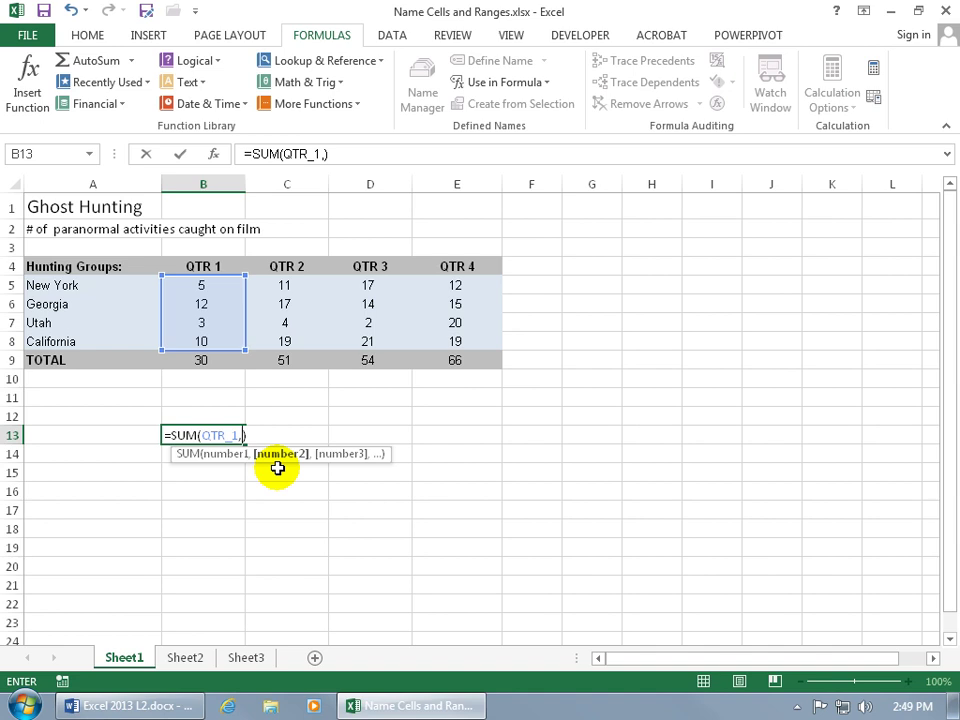
pyautogui.click(538, 84)
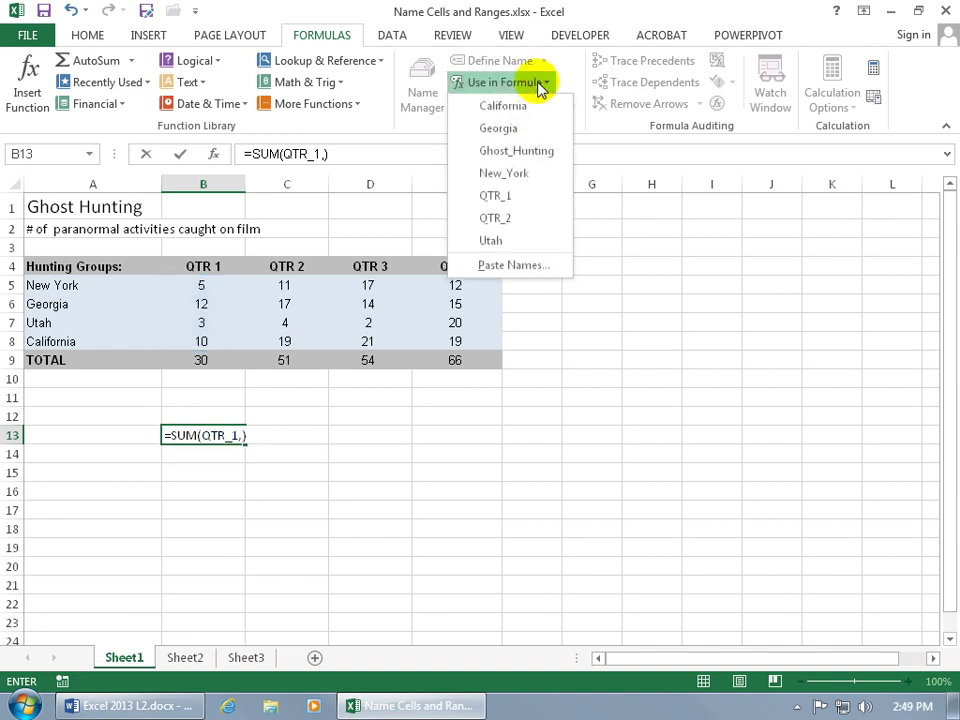
pyautogui.click(500, 217)
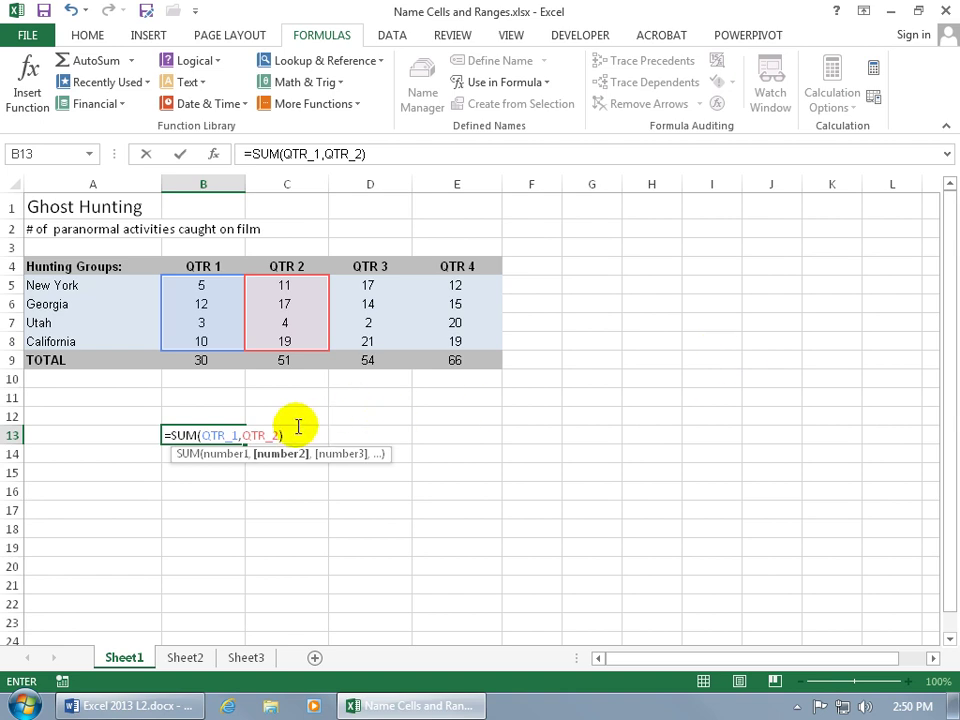
pyautogui.press('BackSpace')
pyautogui.press('BackSpace')
pyautogui.press('BackSpace')
pyautogui.press('BackSpace')
pyautogui.press('BackSpace')
pyautogui.press('BackSpace')
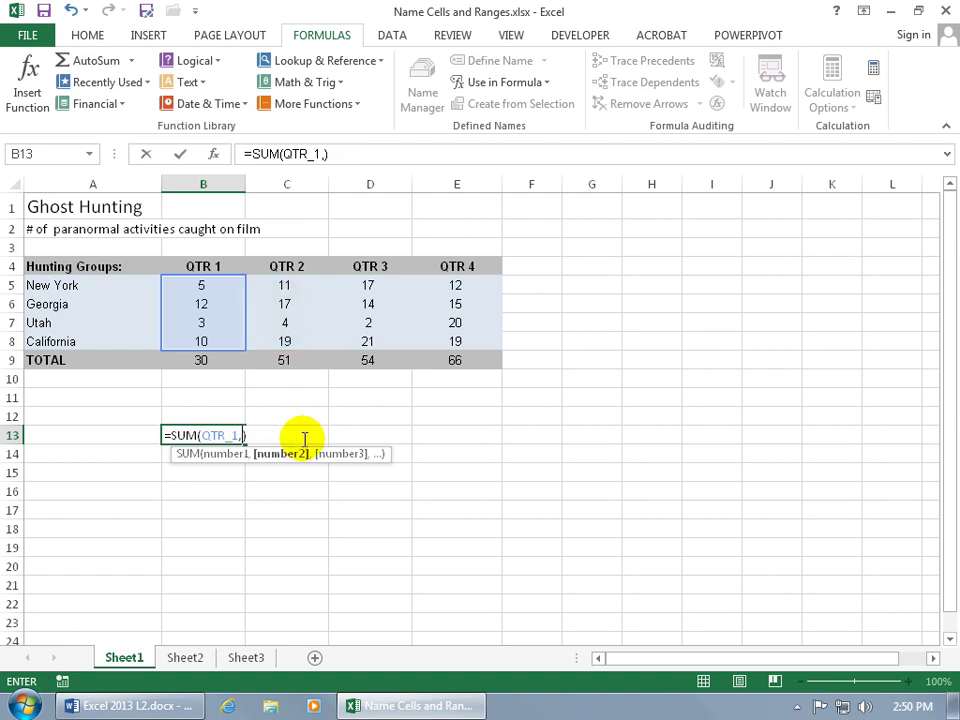
pyautogui.press('Return')
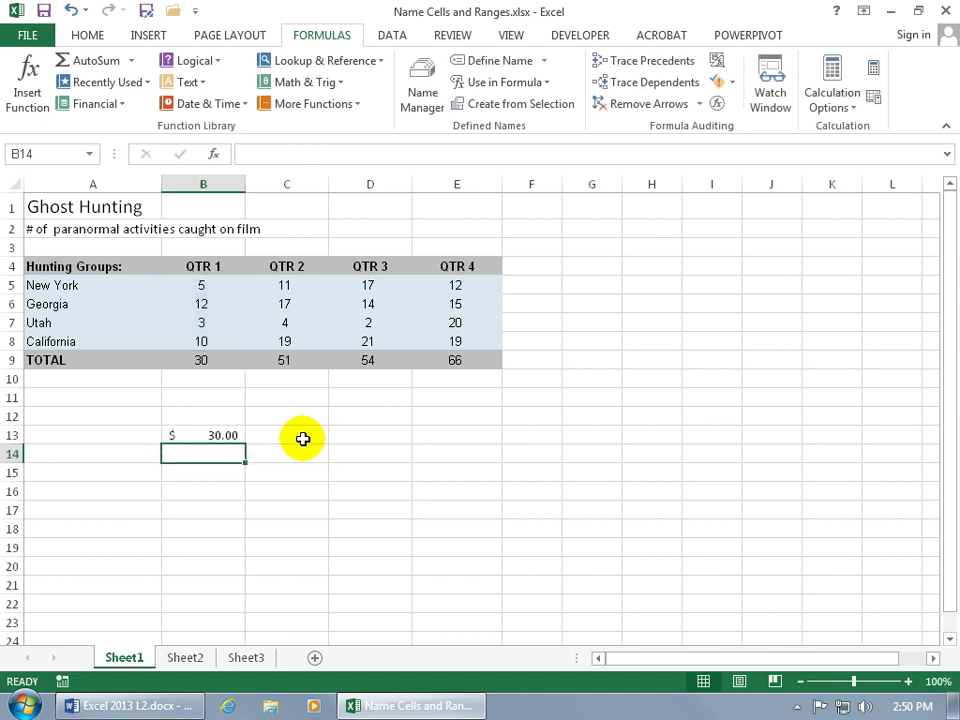
# - Change B13's number format from Accounting to General so it shows a plain 30
pyautogui.click(227, 434)
pyautogui.click(214, 360)
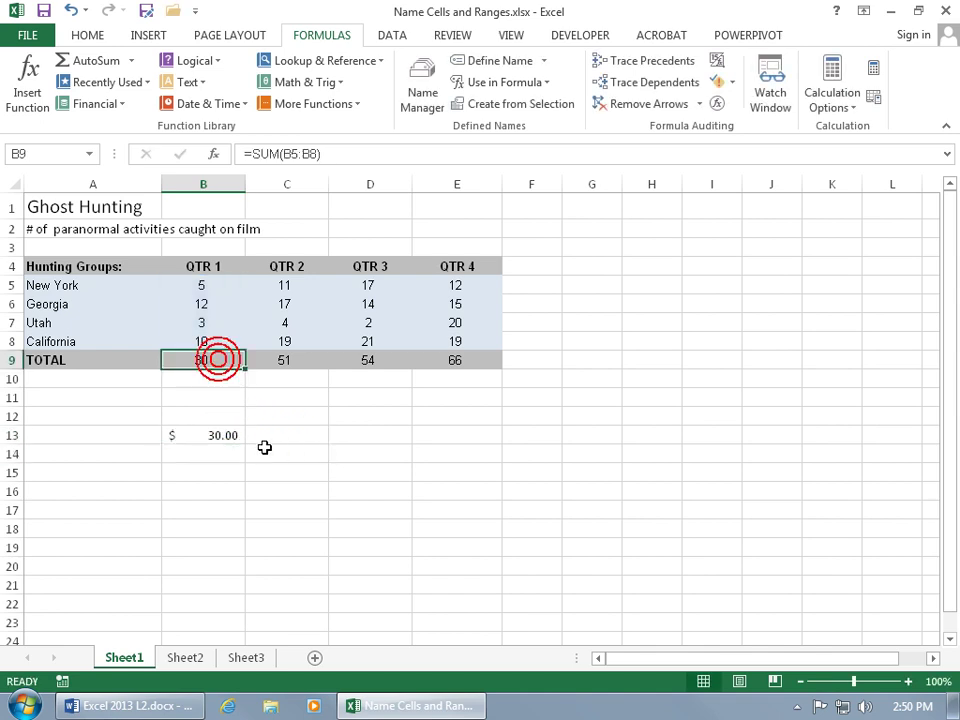
pyautogui.click(208, 431)
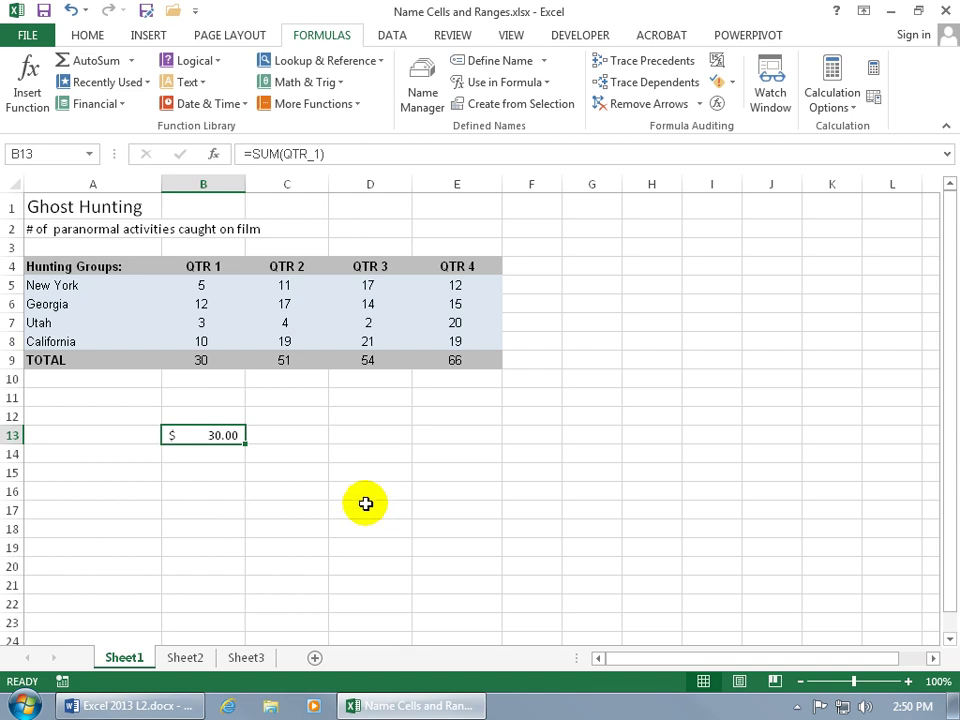
pyautogui.click(92, 37)
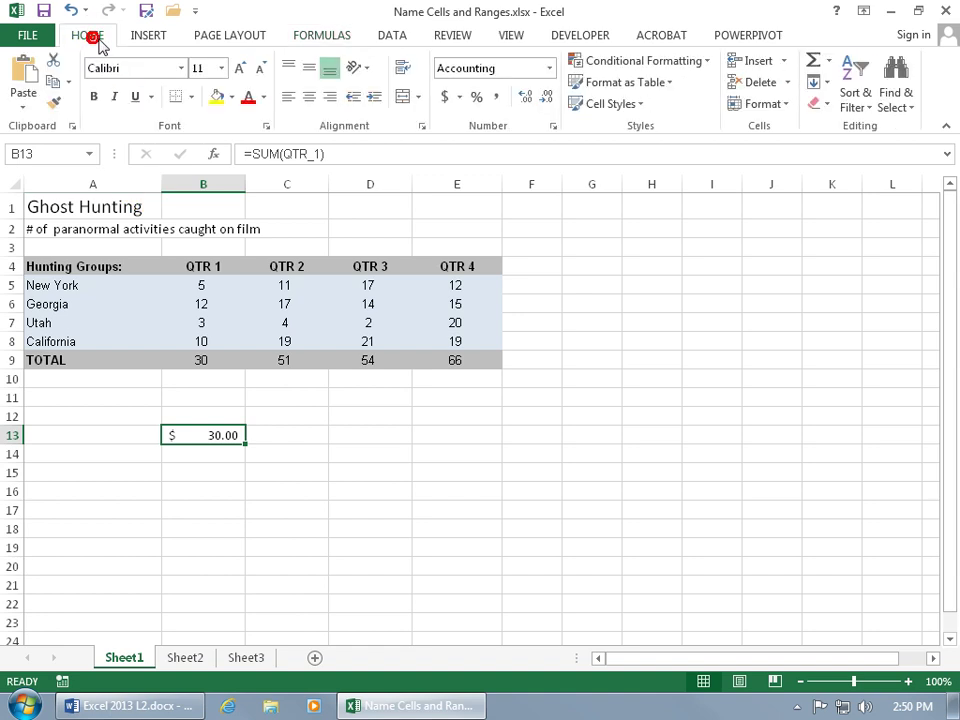
pyautogui.click(548, 68)
pyautogui.click(552, 91)
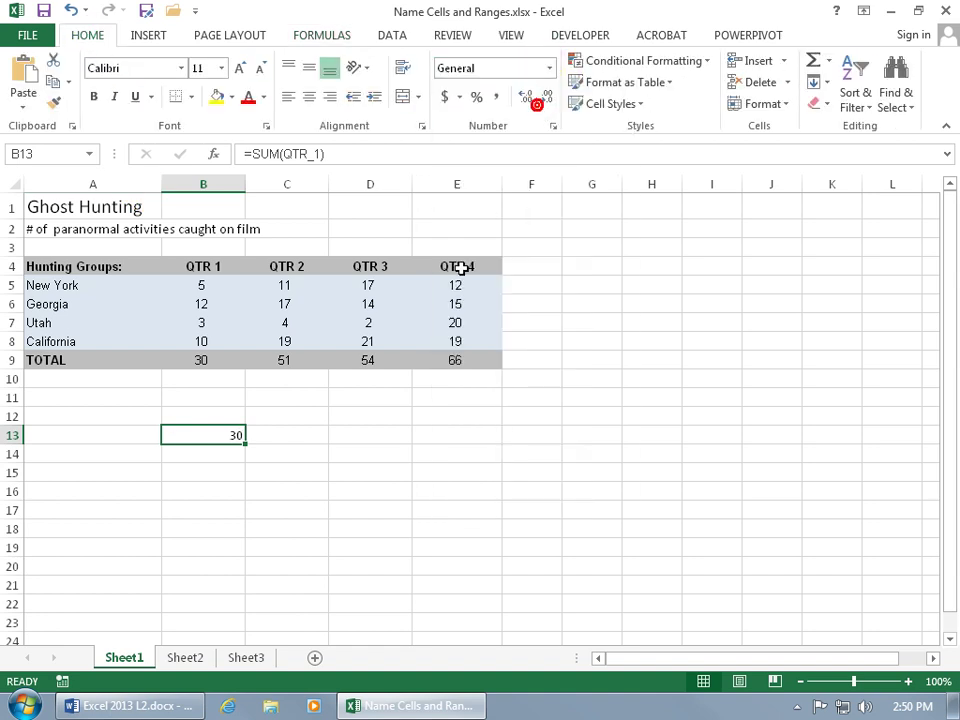
pyautogui.click(324, 34)
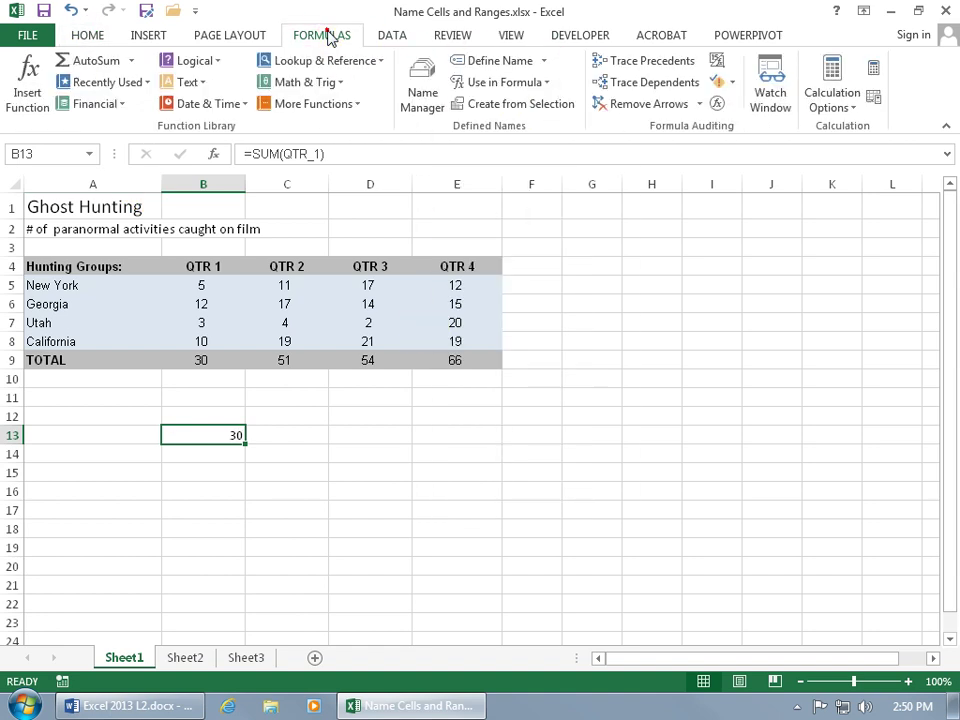
# - Enter =SUM(QTR_2) in C13 using Formula AutoComplete, giving 51
pyautogui.click(287, 436)
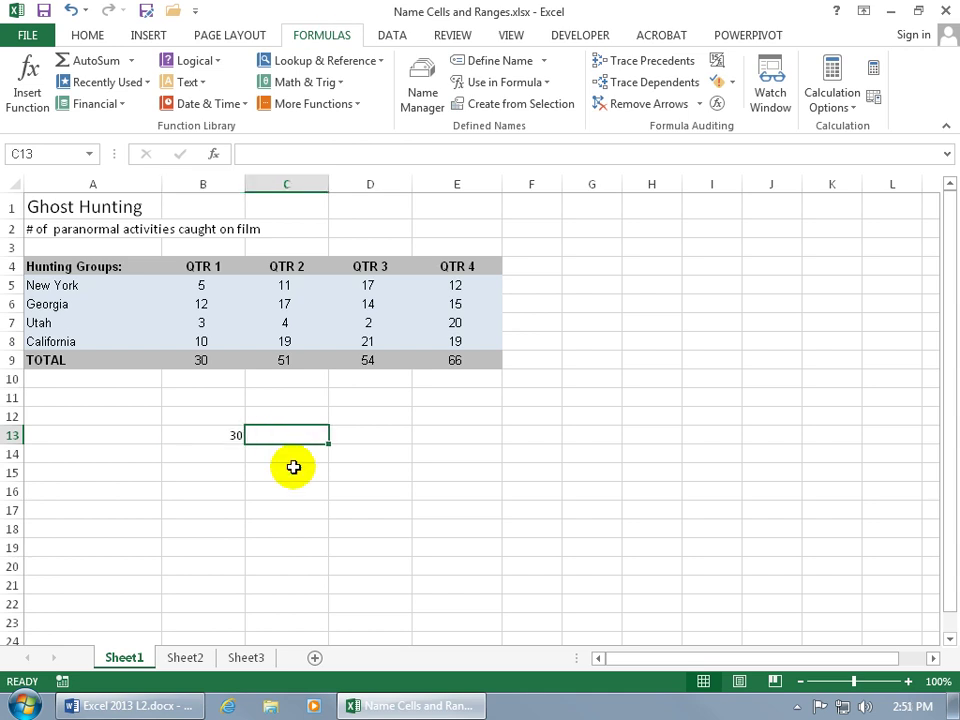
pyautogui.write('=')
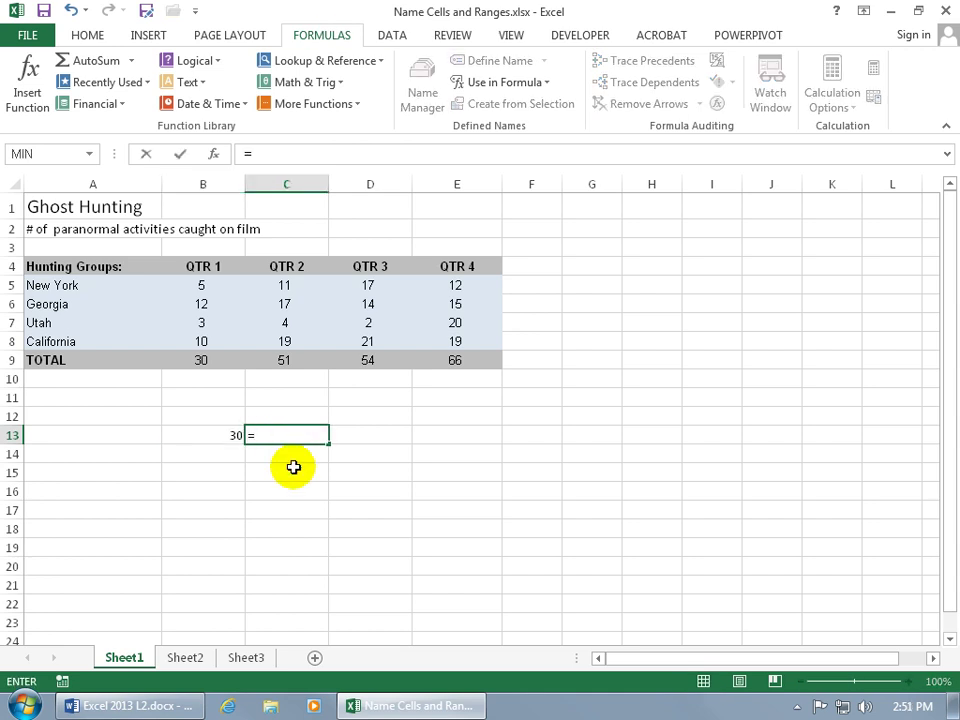
pyautogui.write('sum')
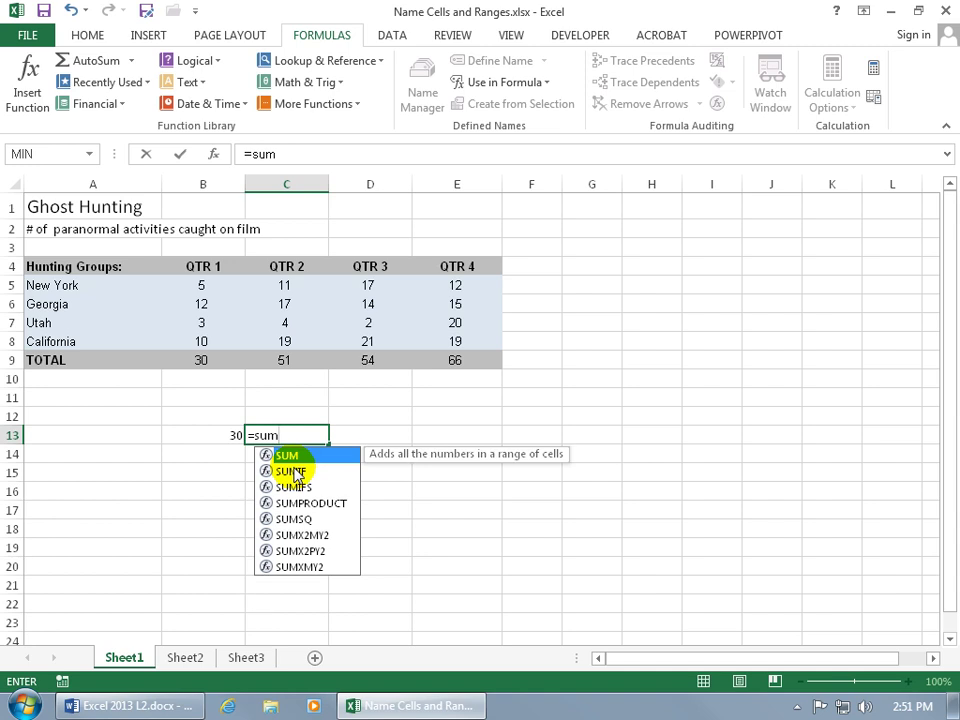
pyautogui.press('Tab')
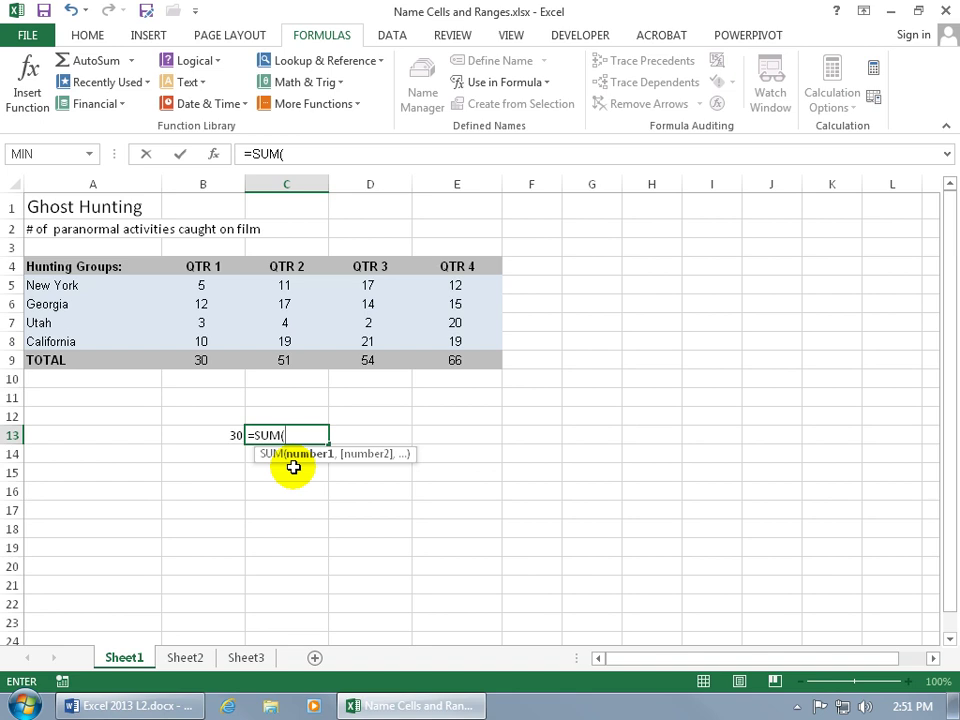
pyautogui.write('QT')
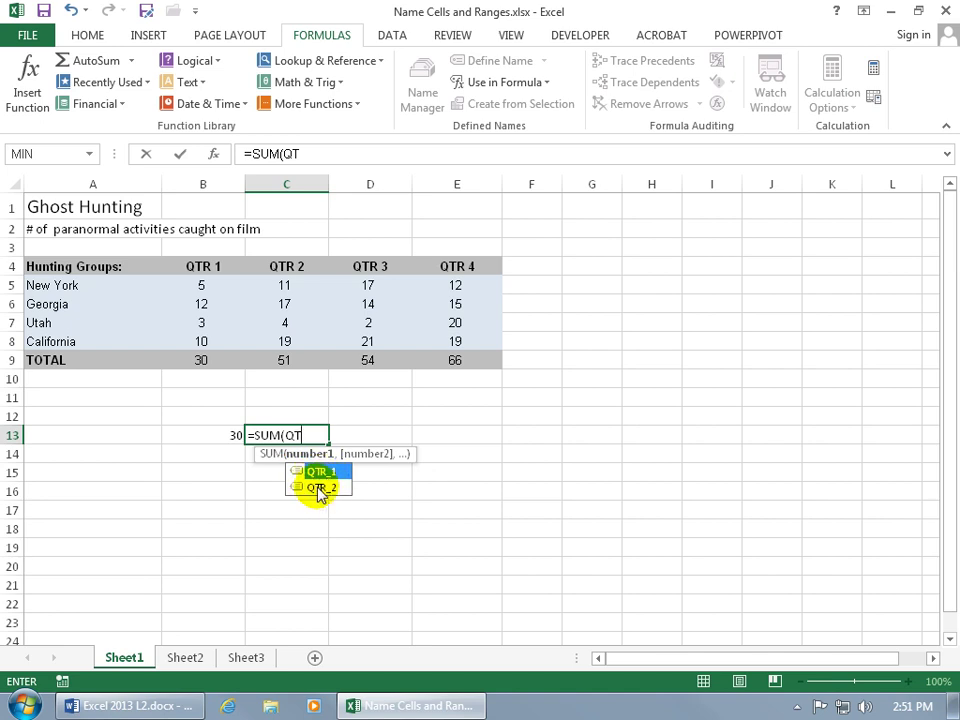
pyautogui.click(320, 490)
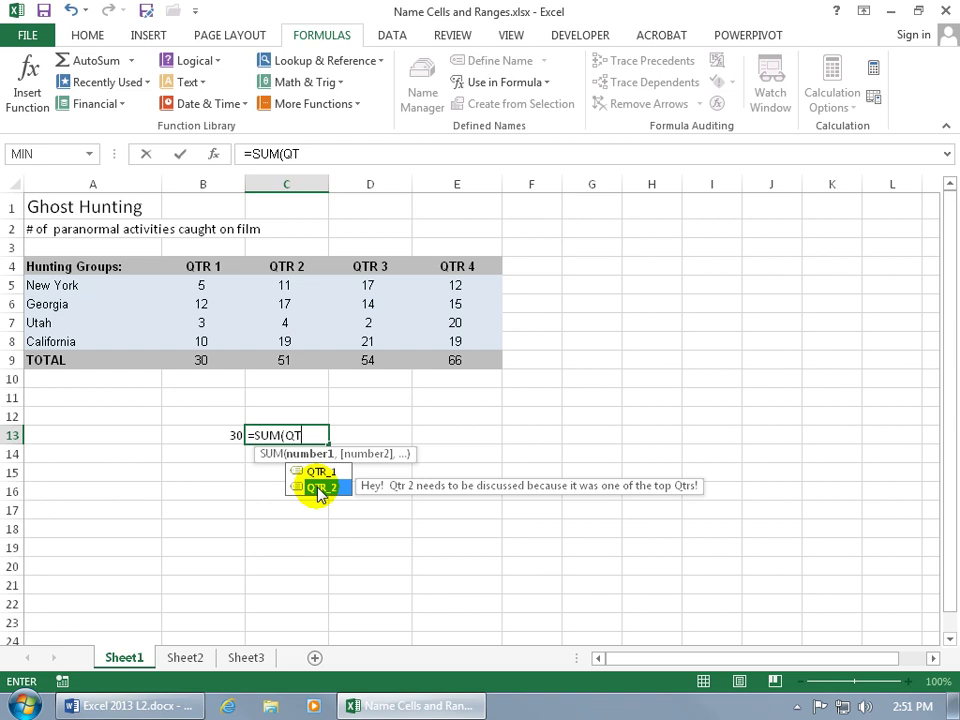
pyautogui.doubleClick(320, 488)
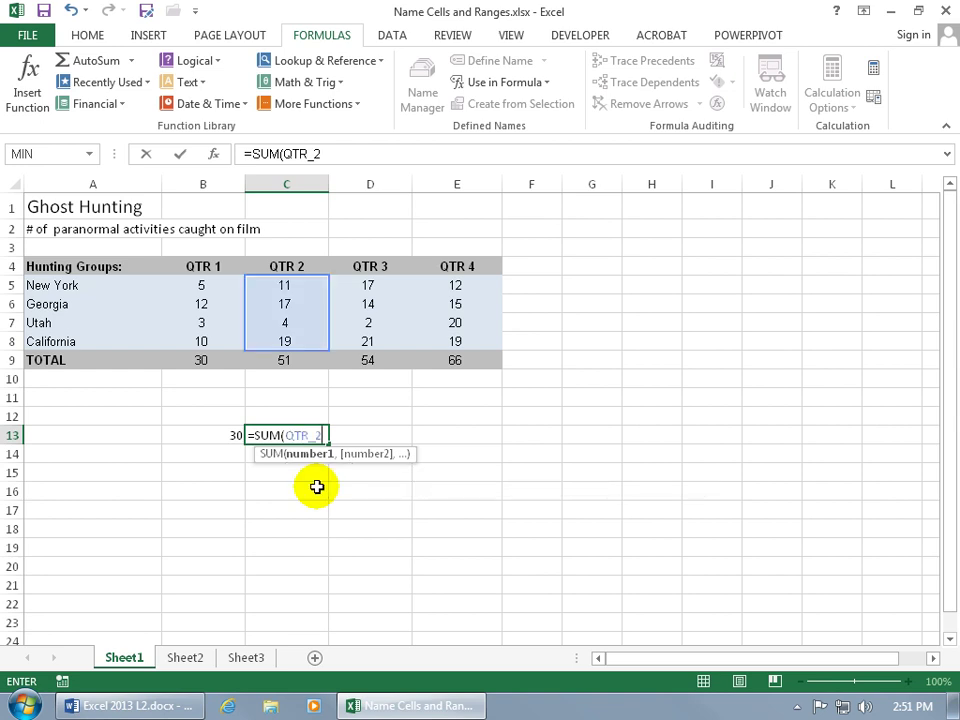
pyautogui.press('Return')
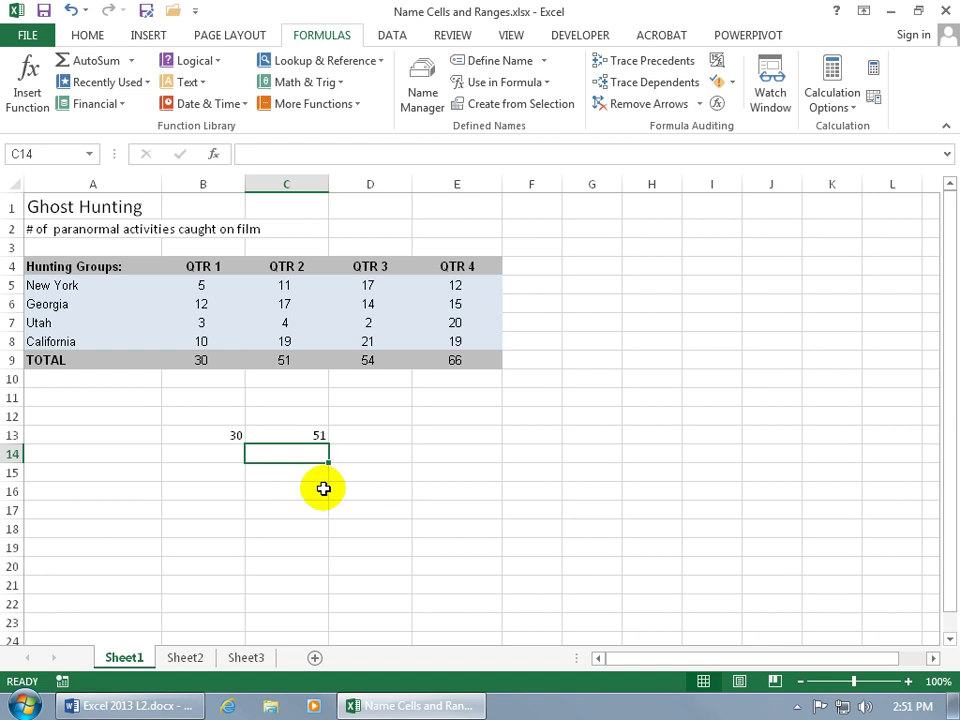
# - Replace QTR_2 in C13's formula with c5:c8, making it =SUM(C5:C8), still 51
pyautogui.click(283, 435)
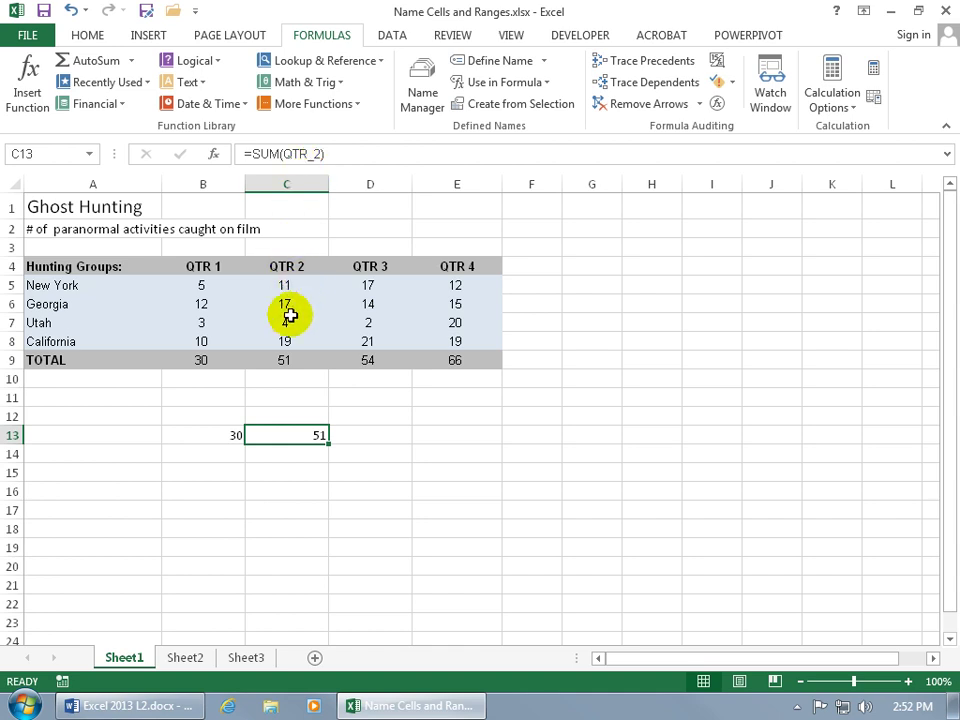
pyautogui.doubleClick(272, 435)
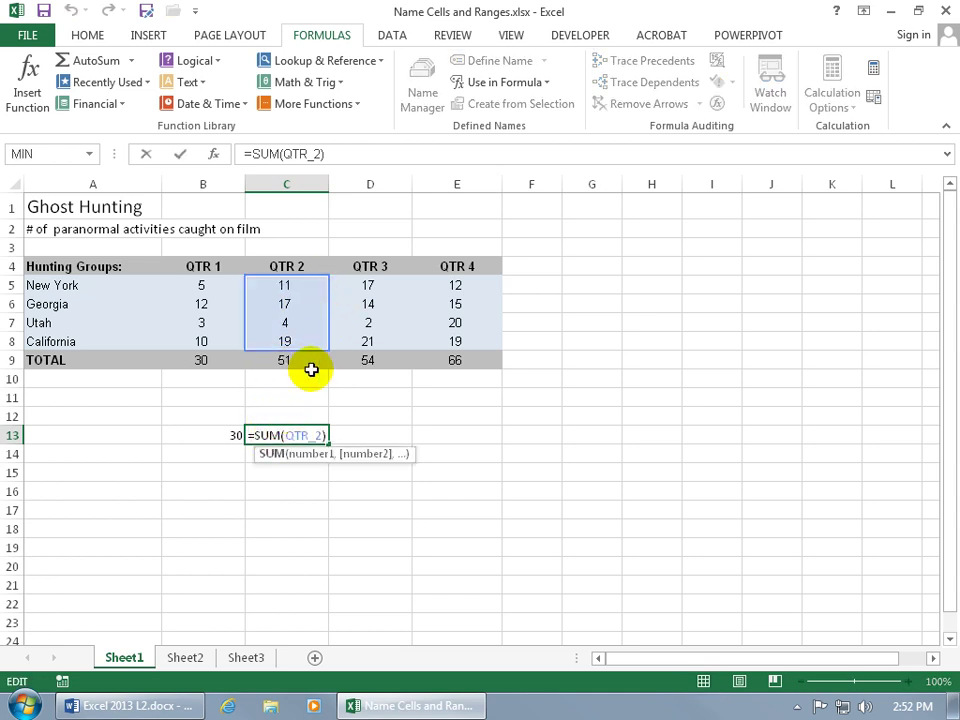
pyautogui.moveTo(285, 435); pyautogui.dragTo(320, 434)
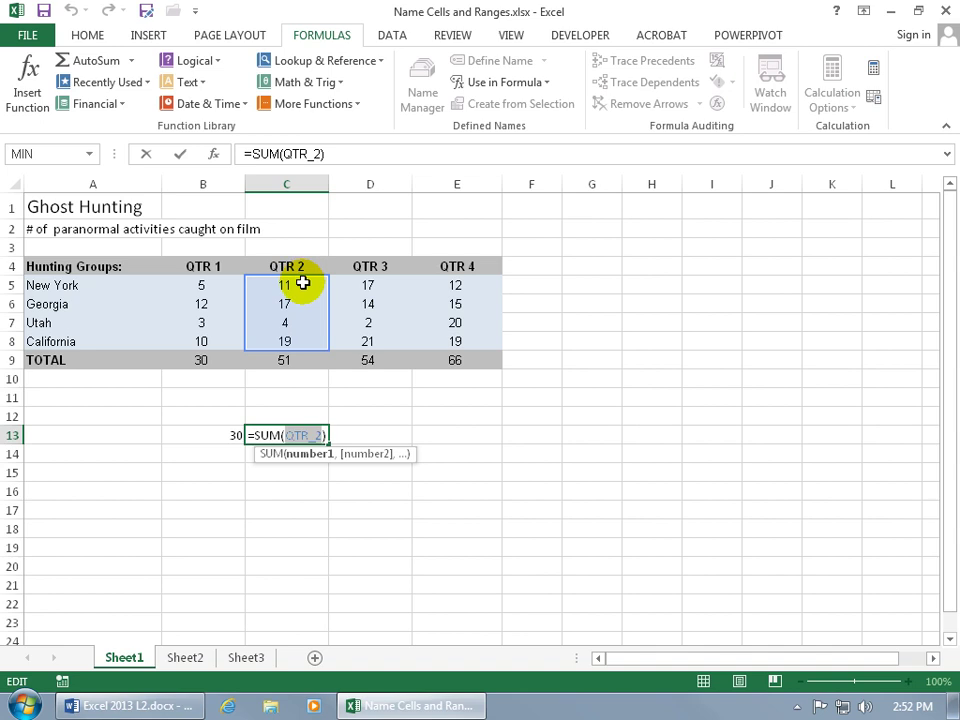
pyautogui.write('c')
pyautogui.write('5:')
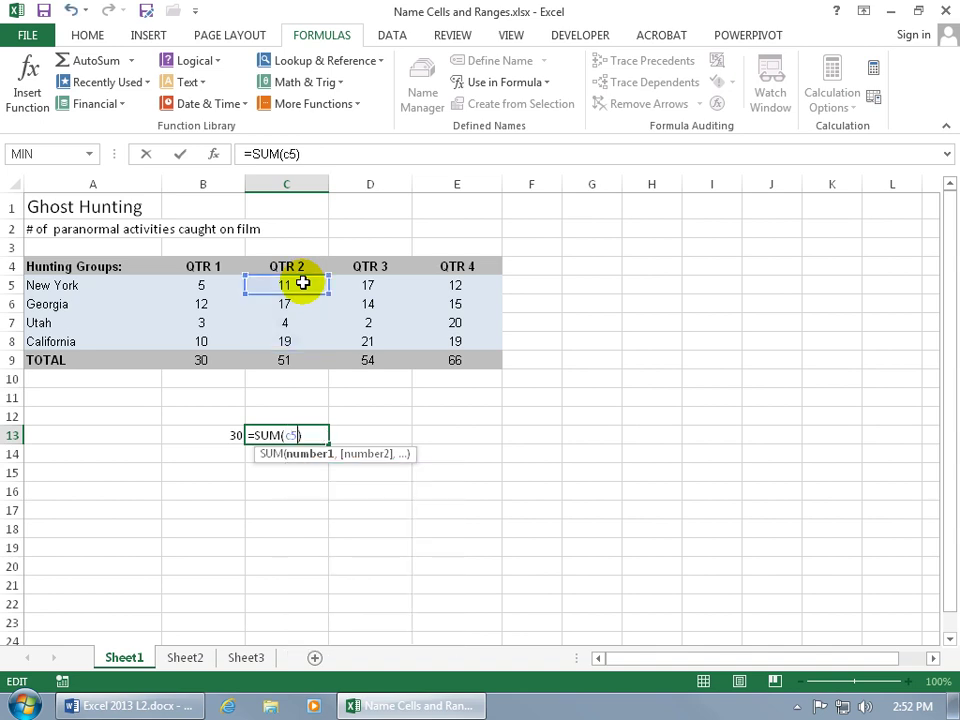
pyautogui.write('c')
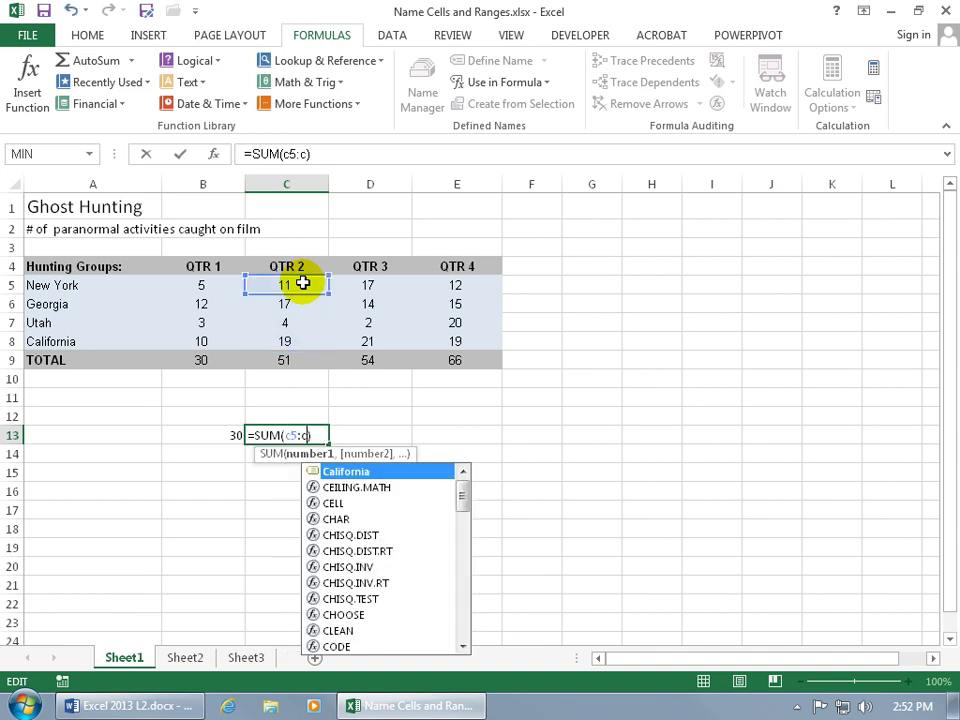
pyautogui.write('8')
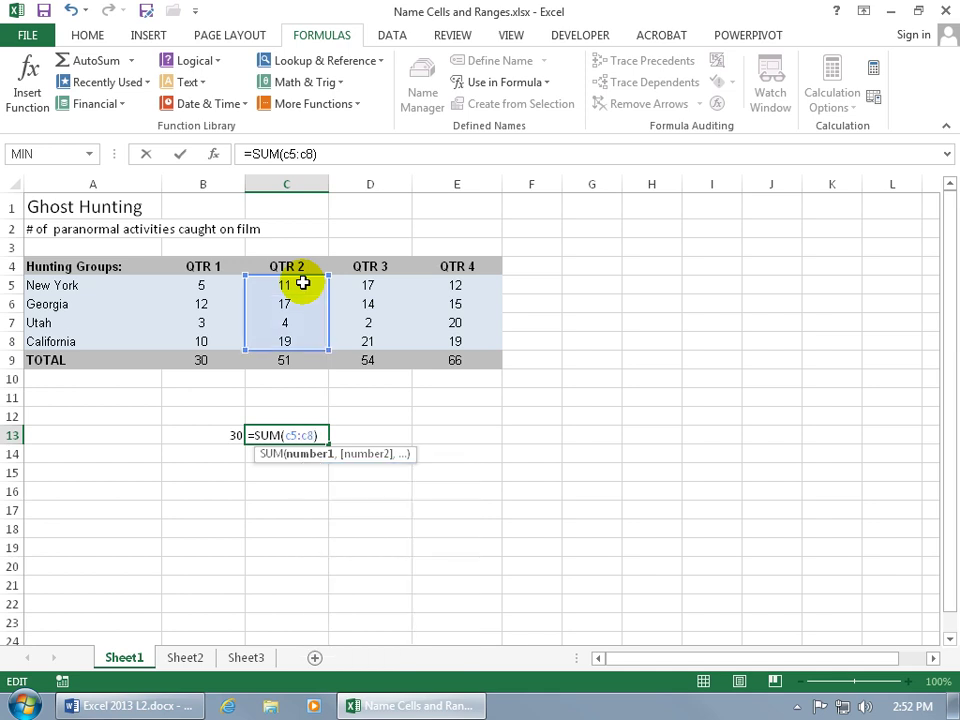
pyautogui.press('Return')
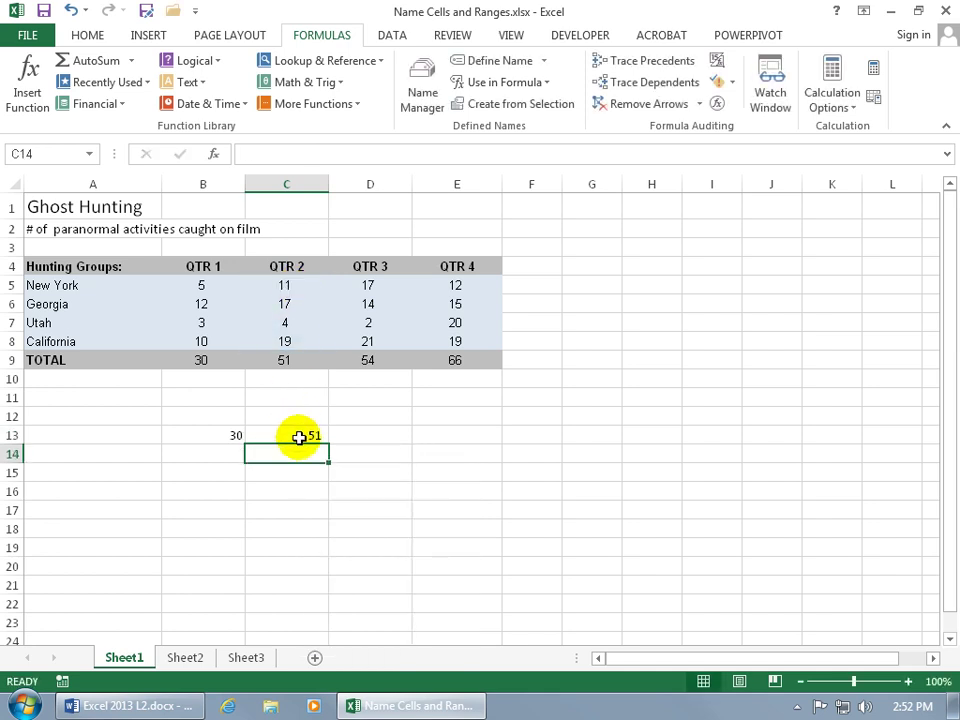